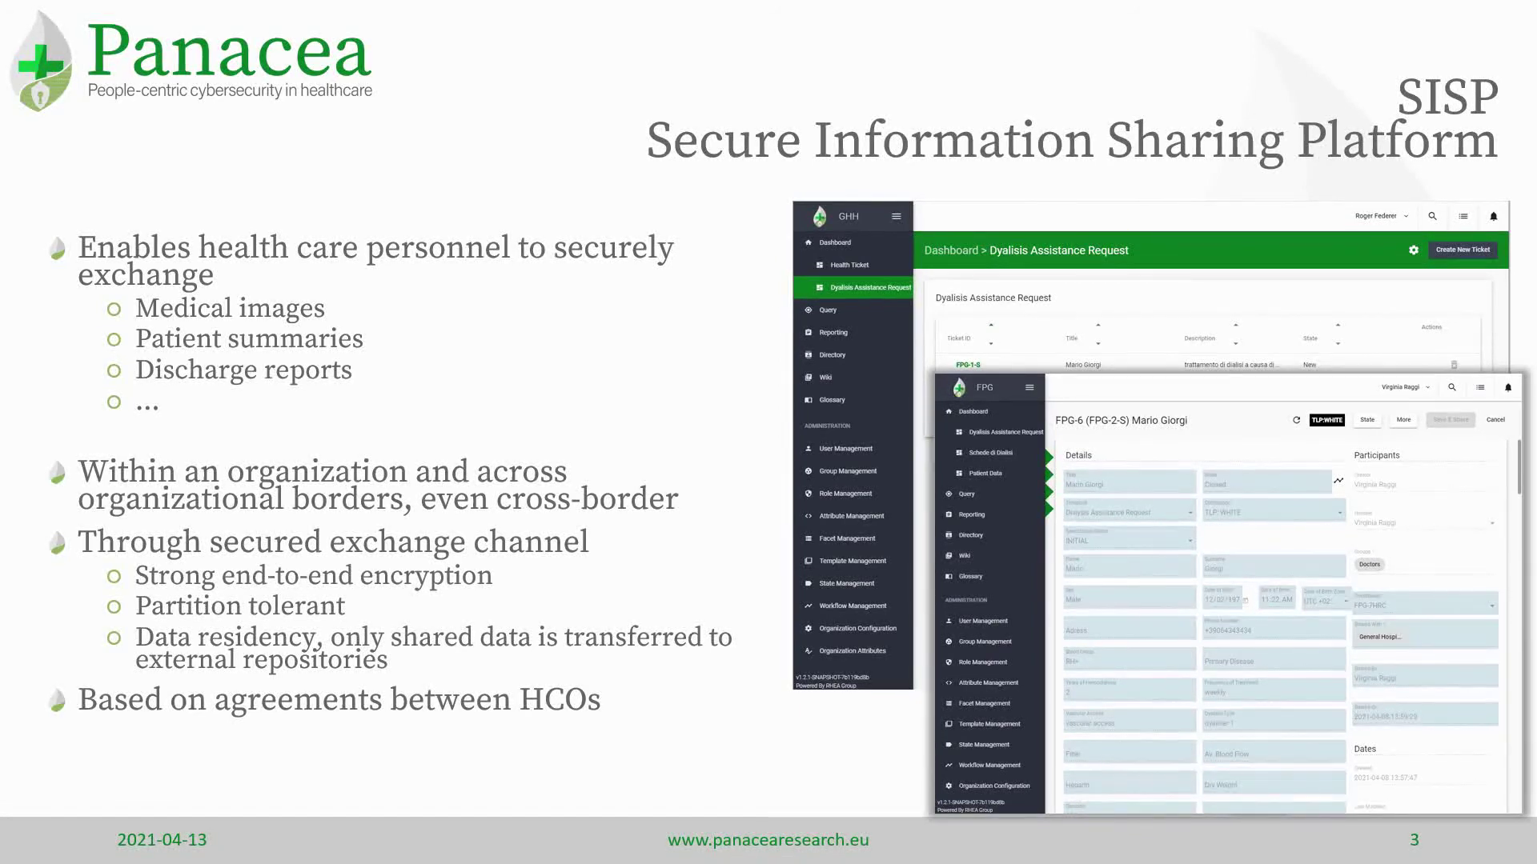
pyautogui.press('Right')
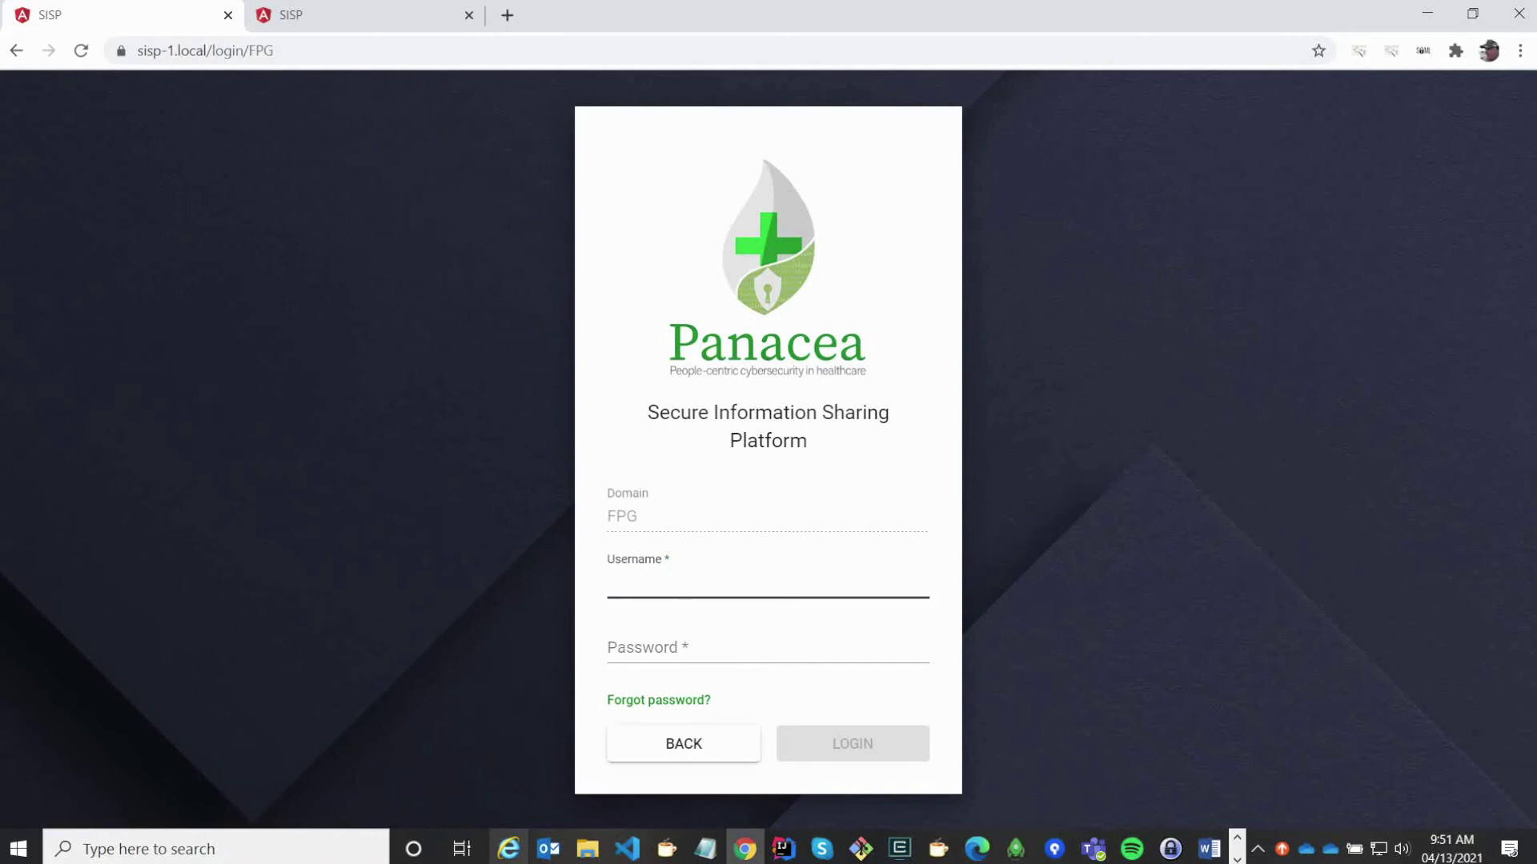
# Step: Log in to the FPG domain with the username fpgDoctor and the account password
pyautogui.write('fpg')
pyautogui.press('Tab')
pyautogui.hotkey('shift', 'Tab')
pyautogui.press('End')
pyautogui.write('Doctor')
pyautogui.press('Tab')
pyautogui.write('****')
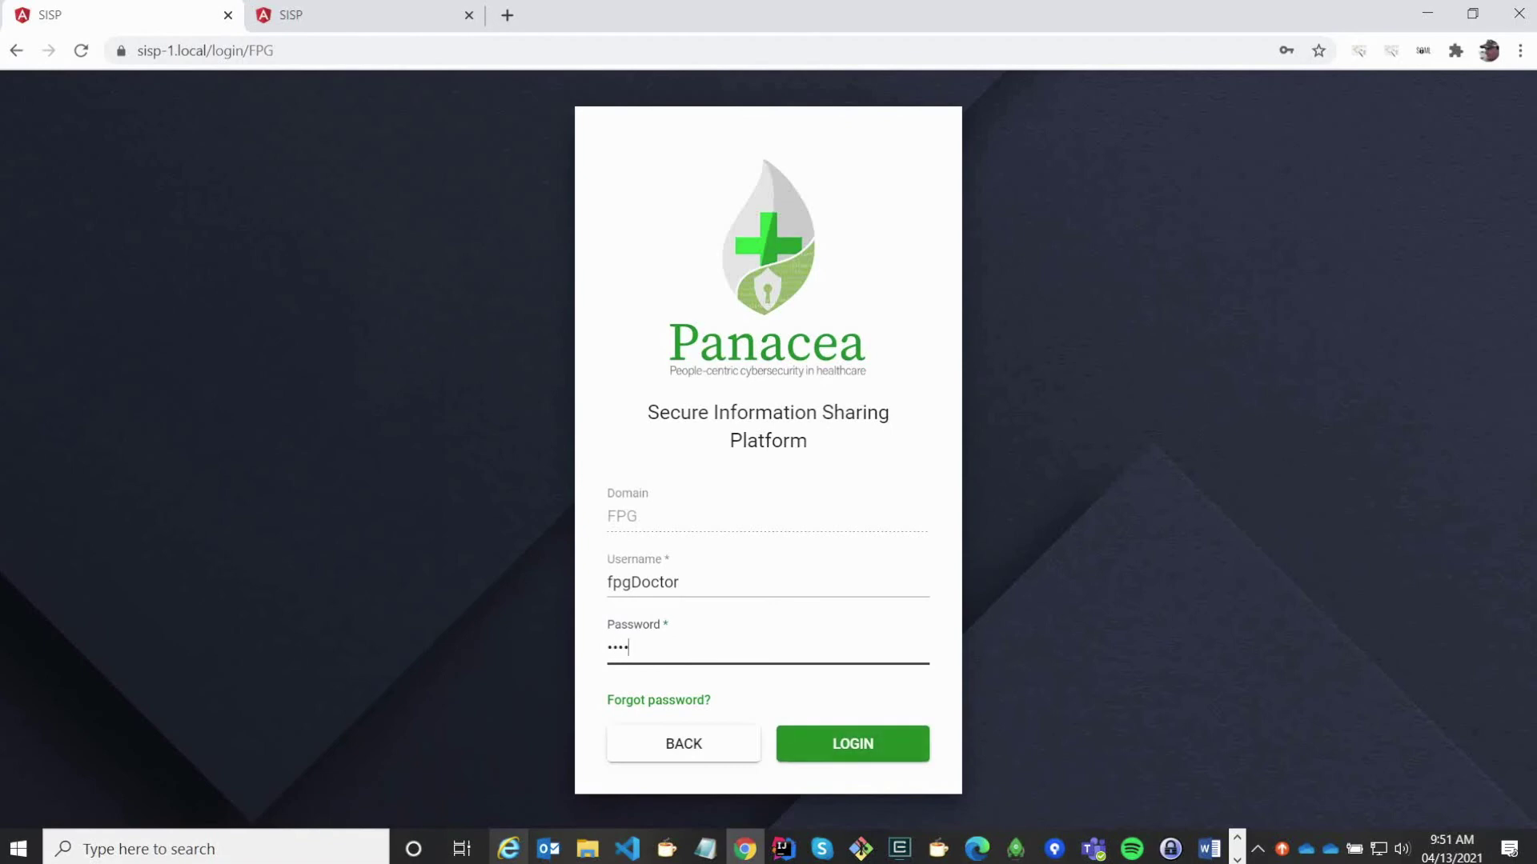
pyautogui.press('Return')
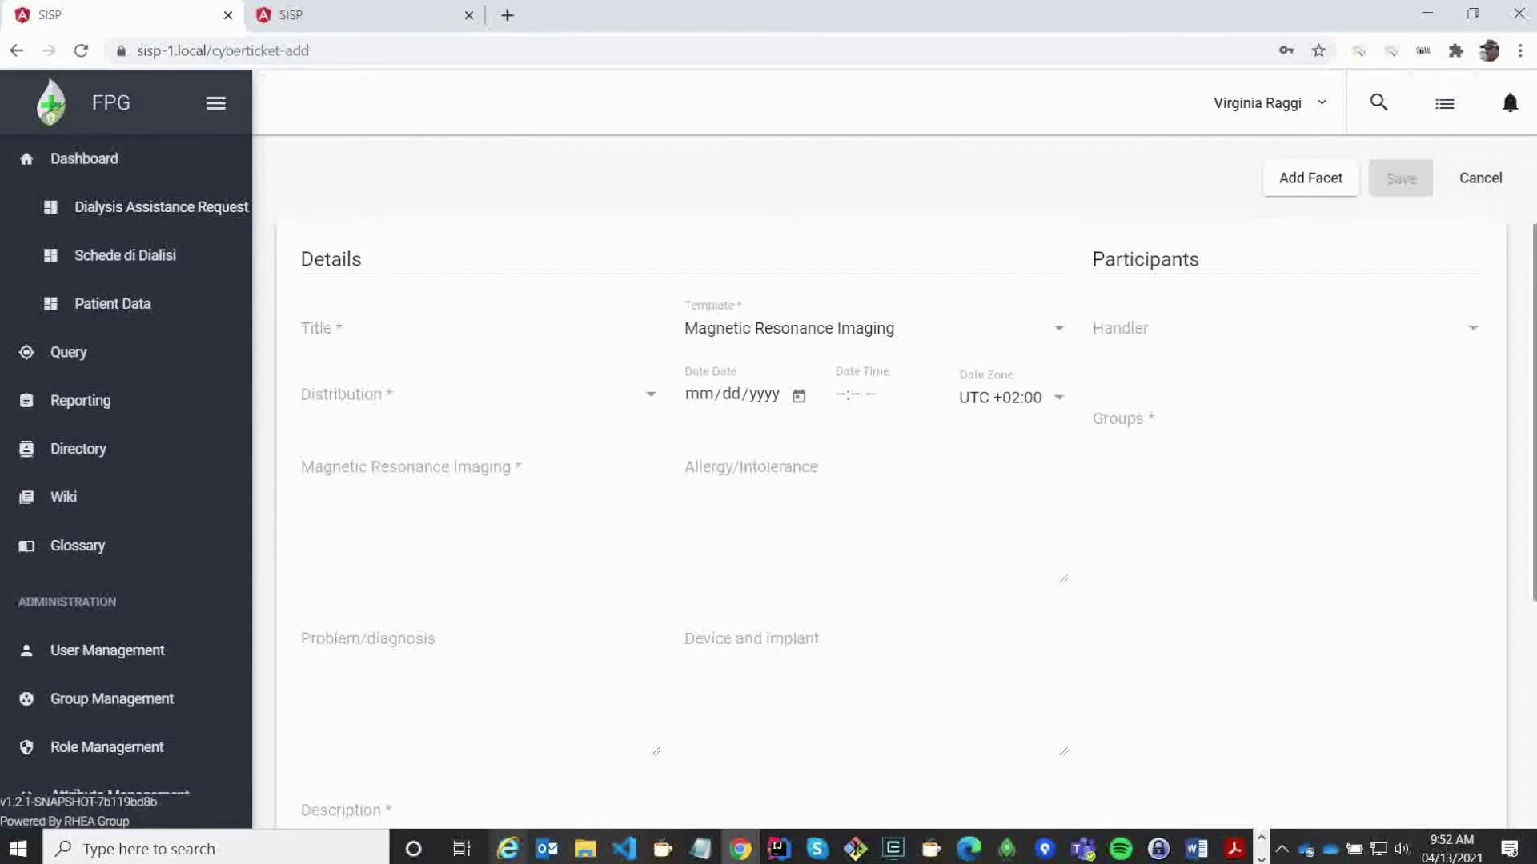
# Step: Choose the Dialysis Assistance Request template for the new ticket and title it as an assistance request for the patient
pyautogui.press('space')
pyautogui.press('Return')
pyautogui.hotkey('shift', 'Tab')
pyautogui.write('Assistance request for John')
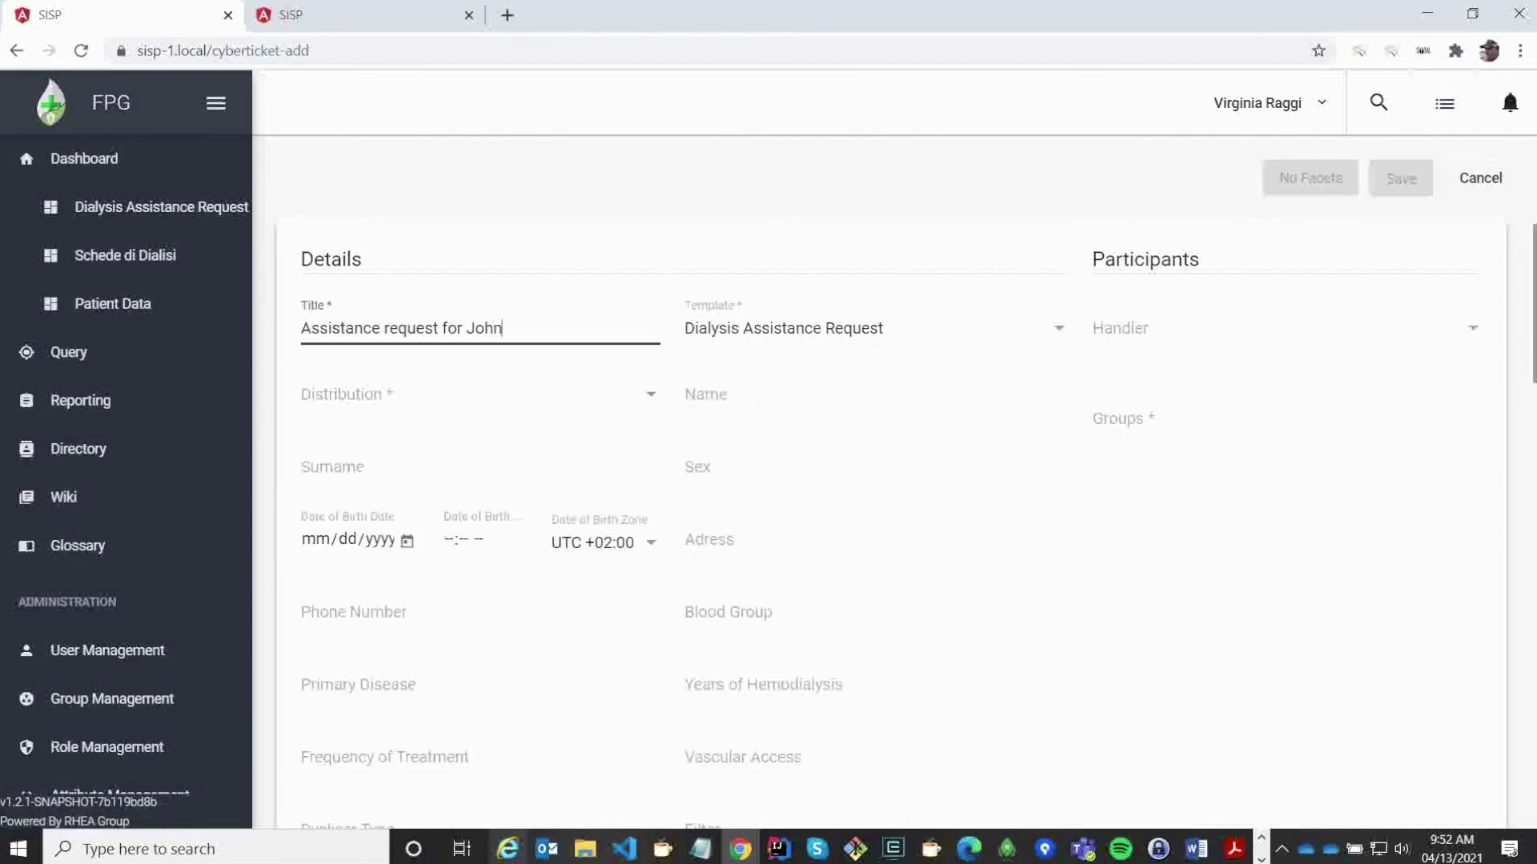
# Step: Set the new ticket's distribution level to TLP: RED
pyautogui.press('Tab')
pyautogui.press('space')
pyautogui.press('Return')
pyautogui.press('Tab')
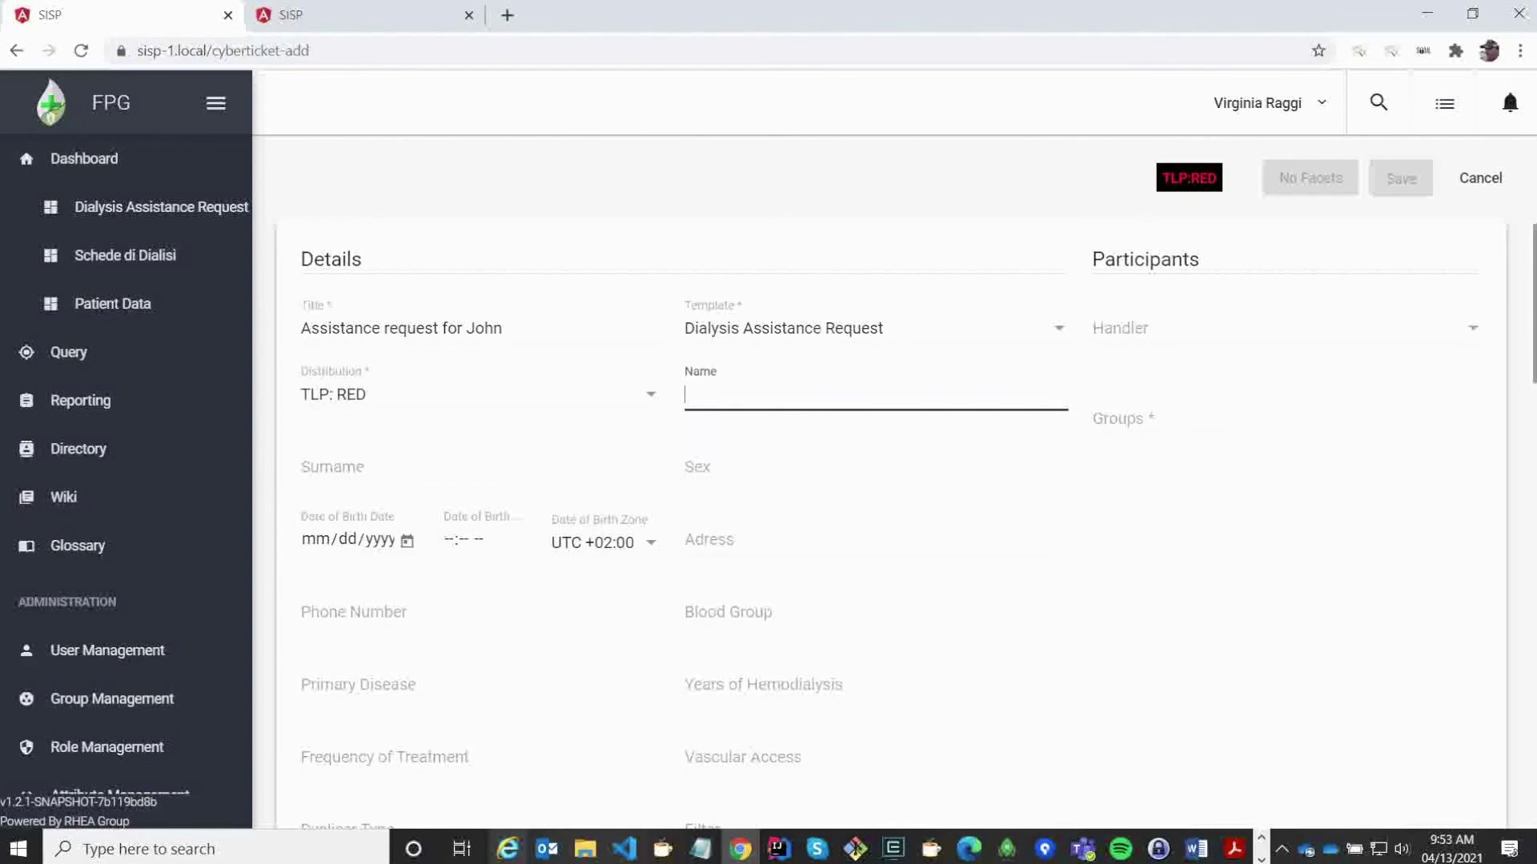
# Step: Enter the patient's first name and surname and set the sex to Male
pyautogui.write('John')
pyautogui.press('Tab')
pyautogui.write('Doe')
pyautogui.press('Tab')
pyautogui.press('space')
pyautogui.press('Return')
pyautogui.press('Tab')
# Step: Fill in the patient's date and time of birth
pyautogui.write('12121212')
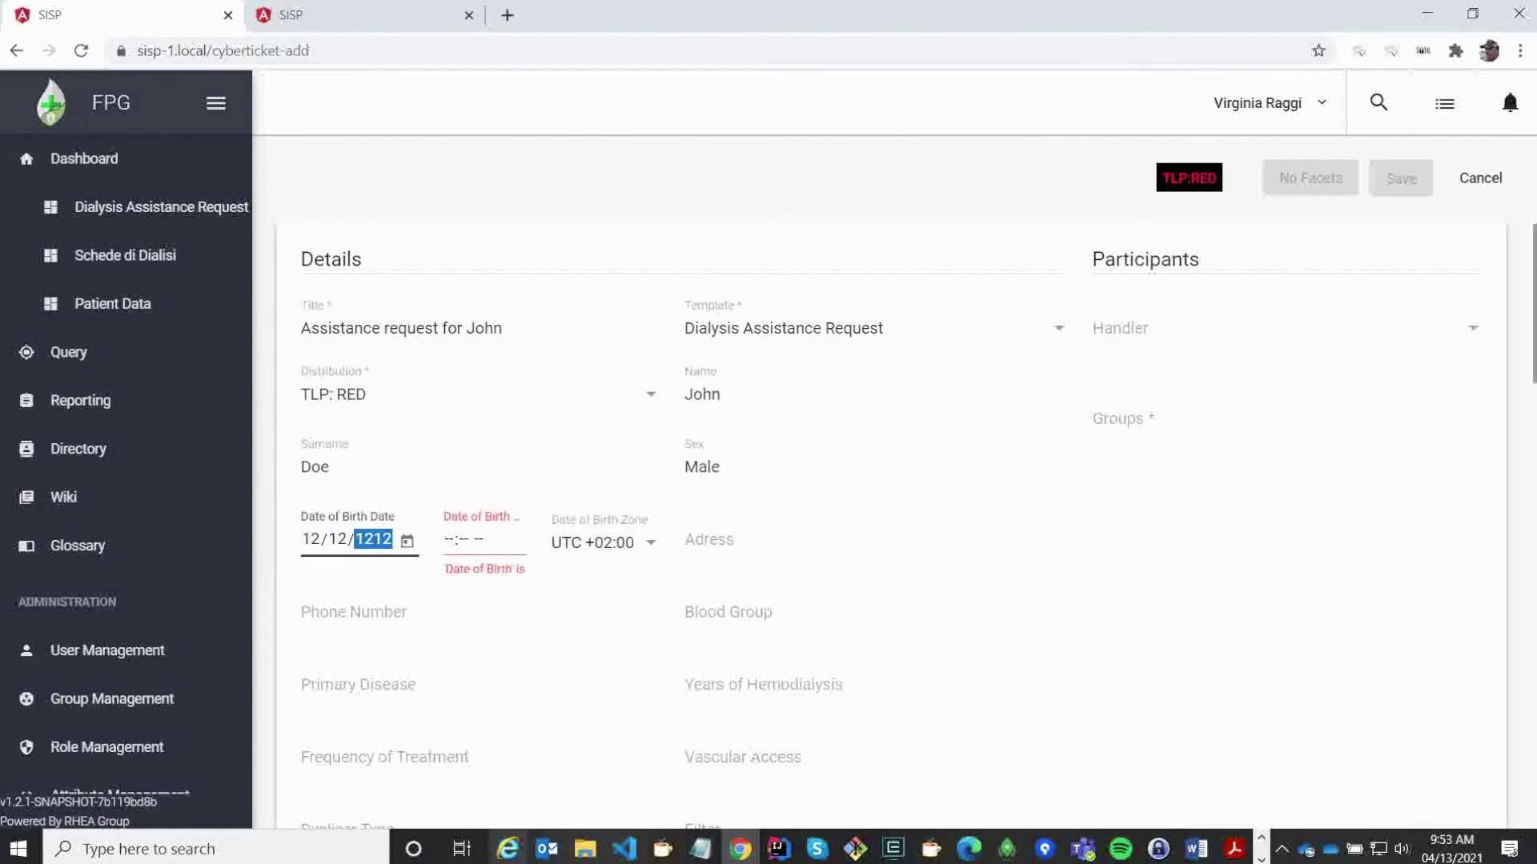
pyautogui.press('Tab')
pyautogui.write('1212a')
# Step: Enter "In need of dialysis" as the ticket's description
pyautogui.scroll(-7, 880, 520)
pyautogui.scroll(-5, 881, 521)
pyautogui.click(364, 681)
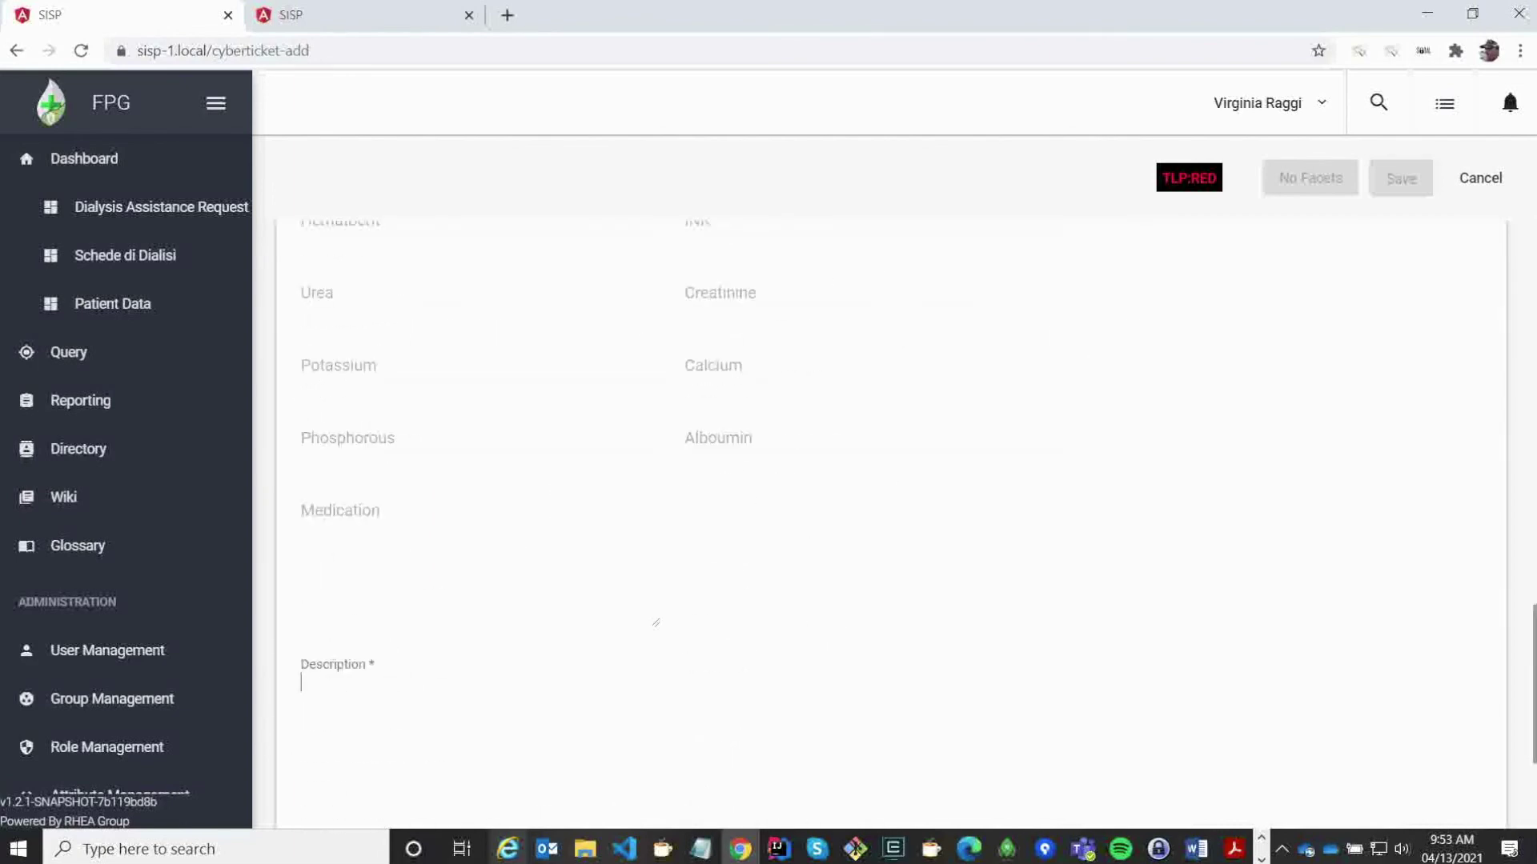
pyautogui.write('In need of dialysis')
# Step: Add the Doctors group to the ticket's participants without choosing a handler, and save the new ticket
pyautogui.scroll(12, 880, 520)
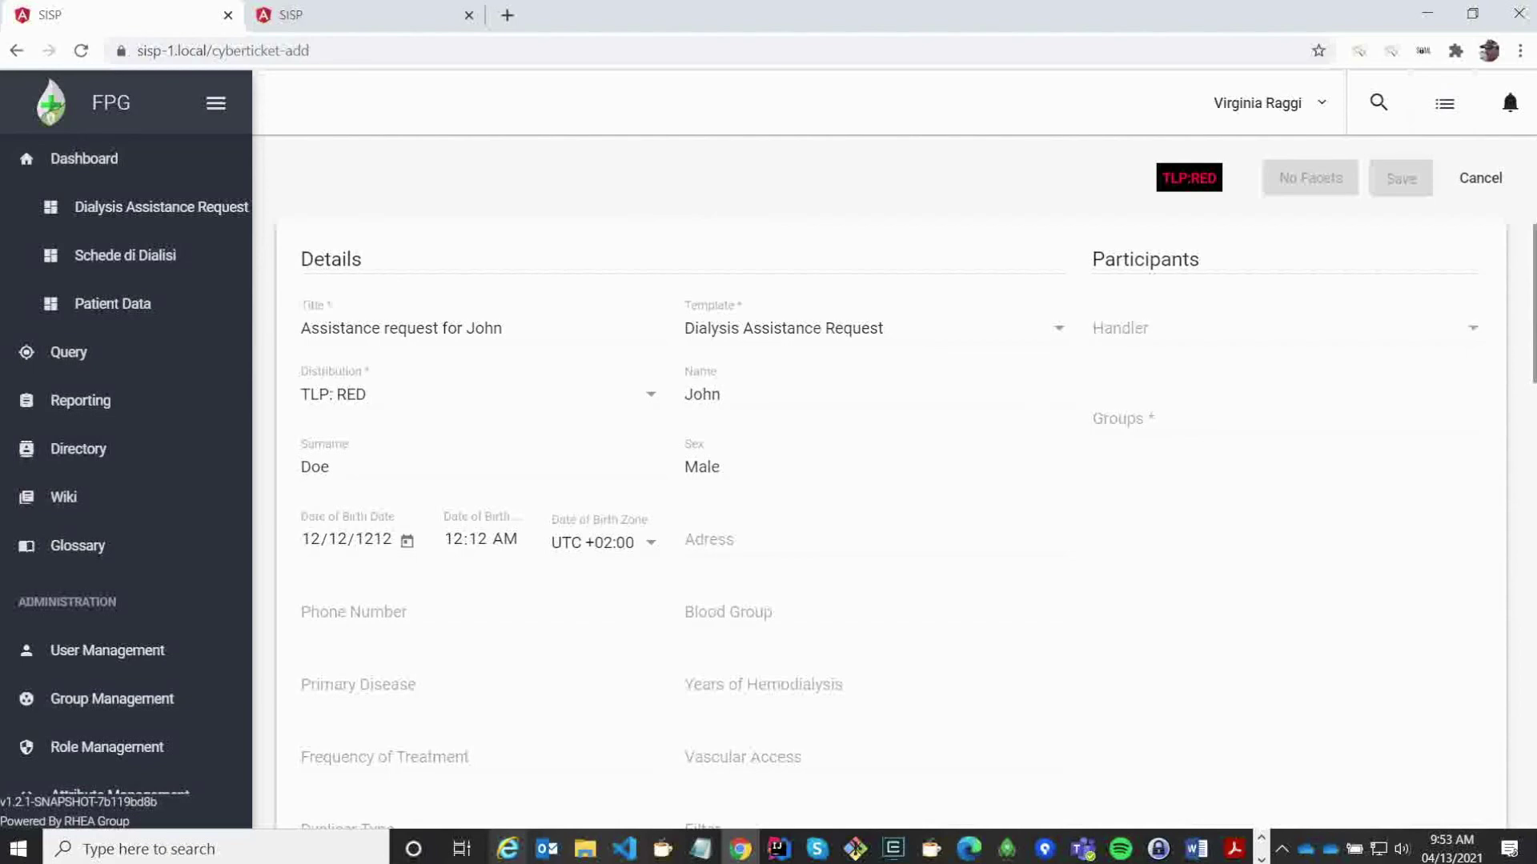
pyautogui.click(1121, 328)
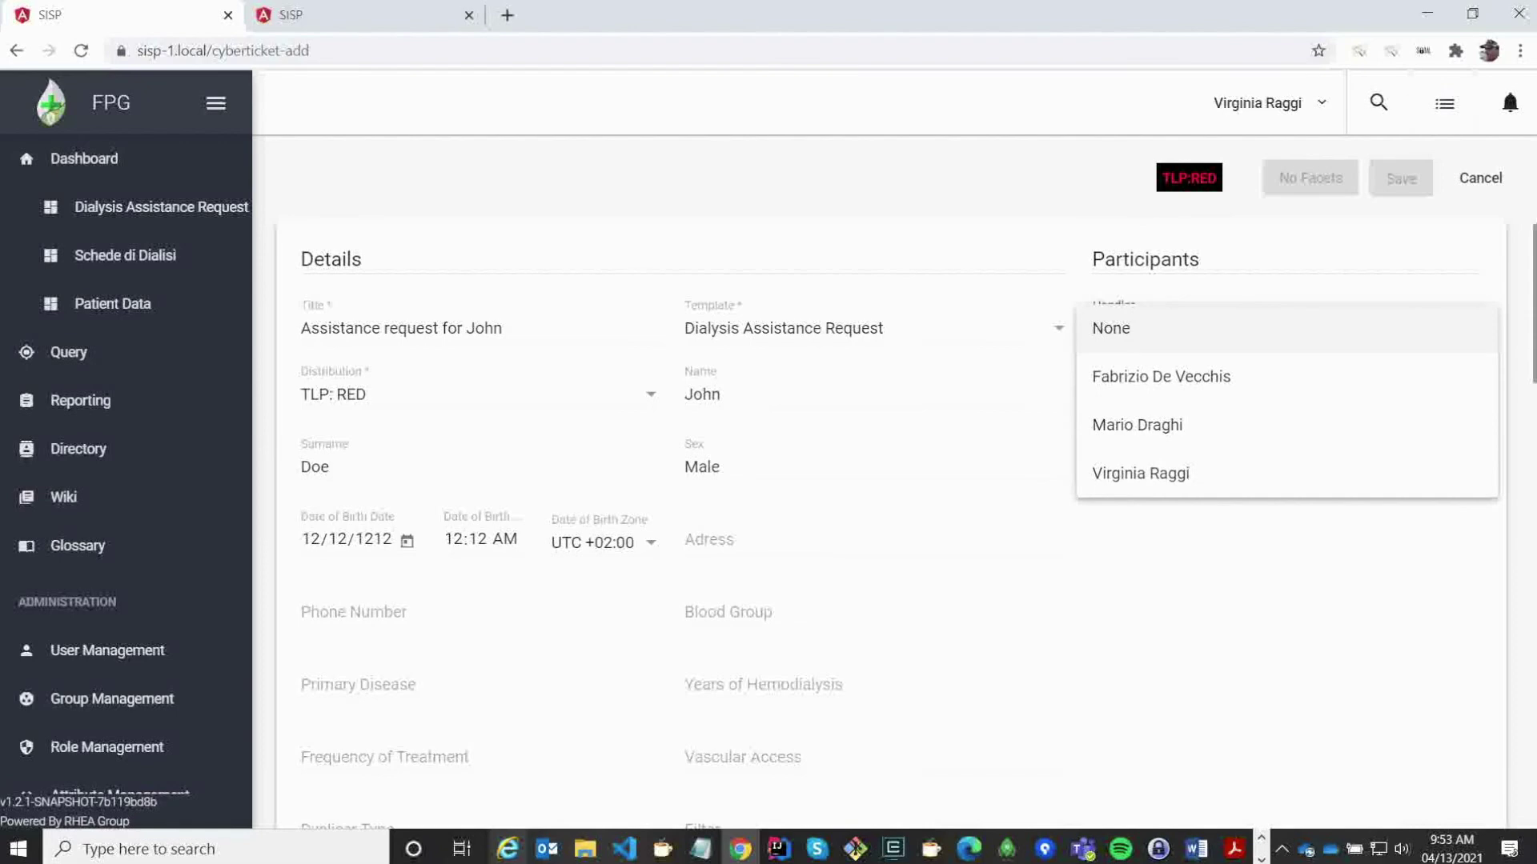
pyautogui.press('Escape')
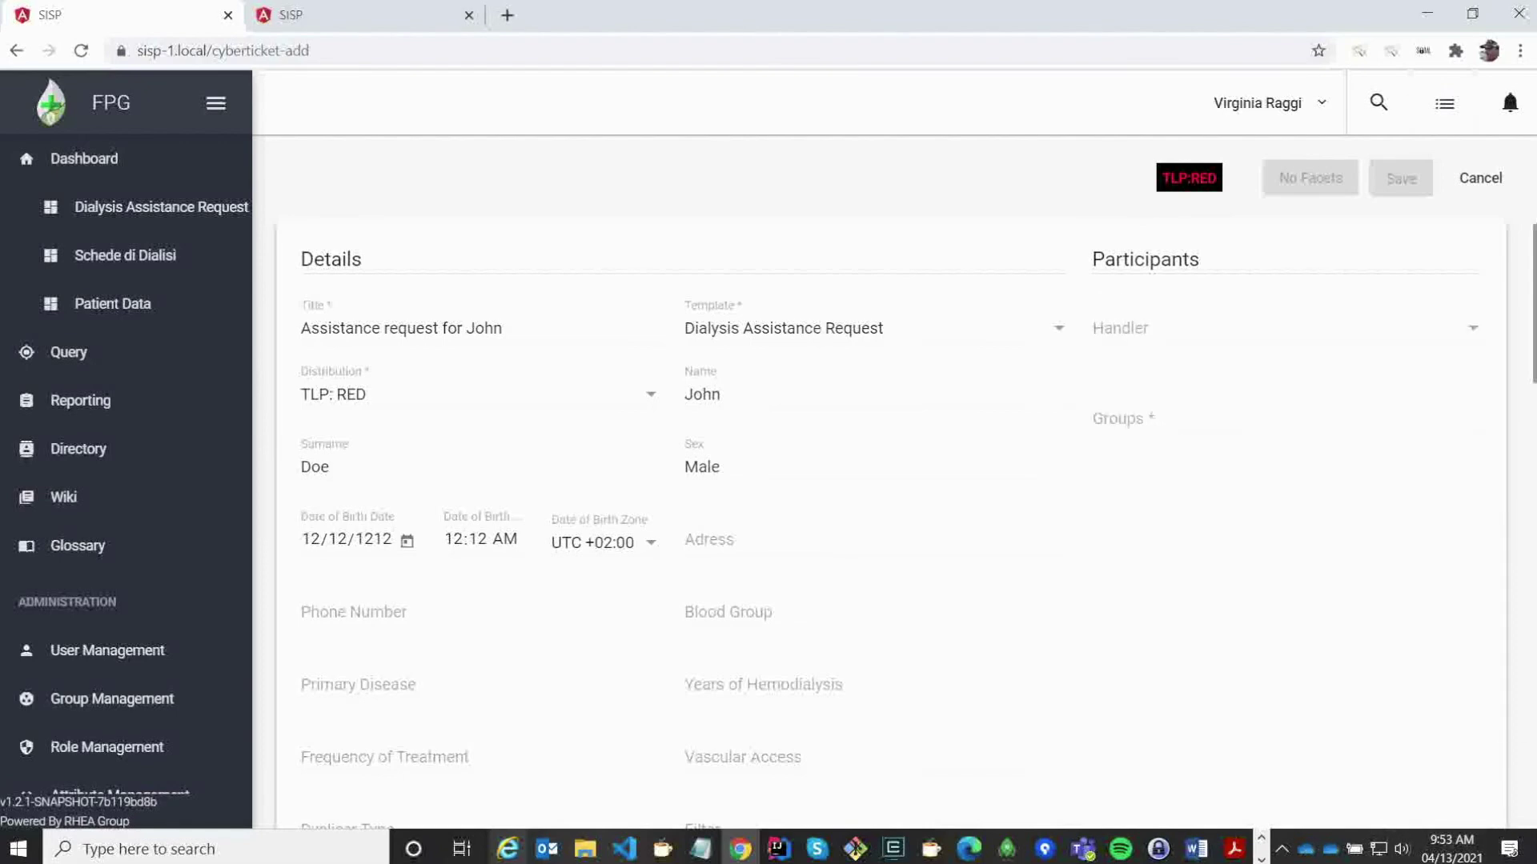
pyautogui.click(1121, 419)
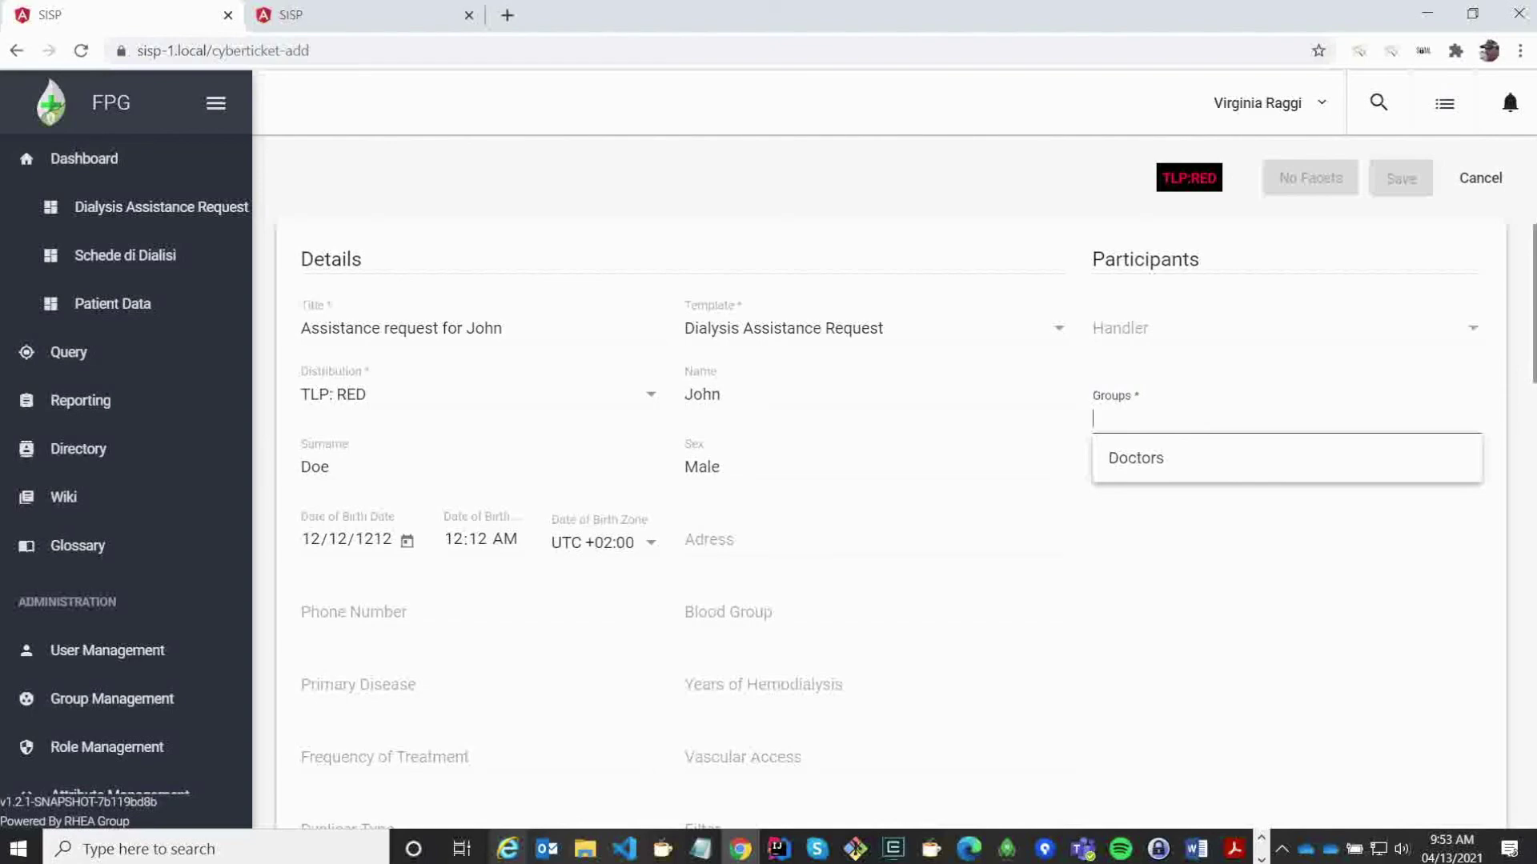
pyautogui.press('Down')
pyautogui.press('Return')
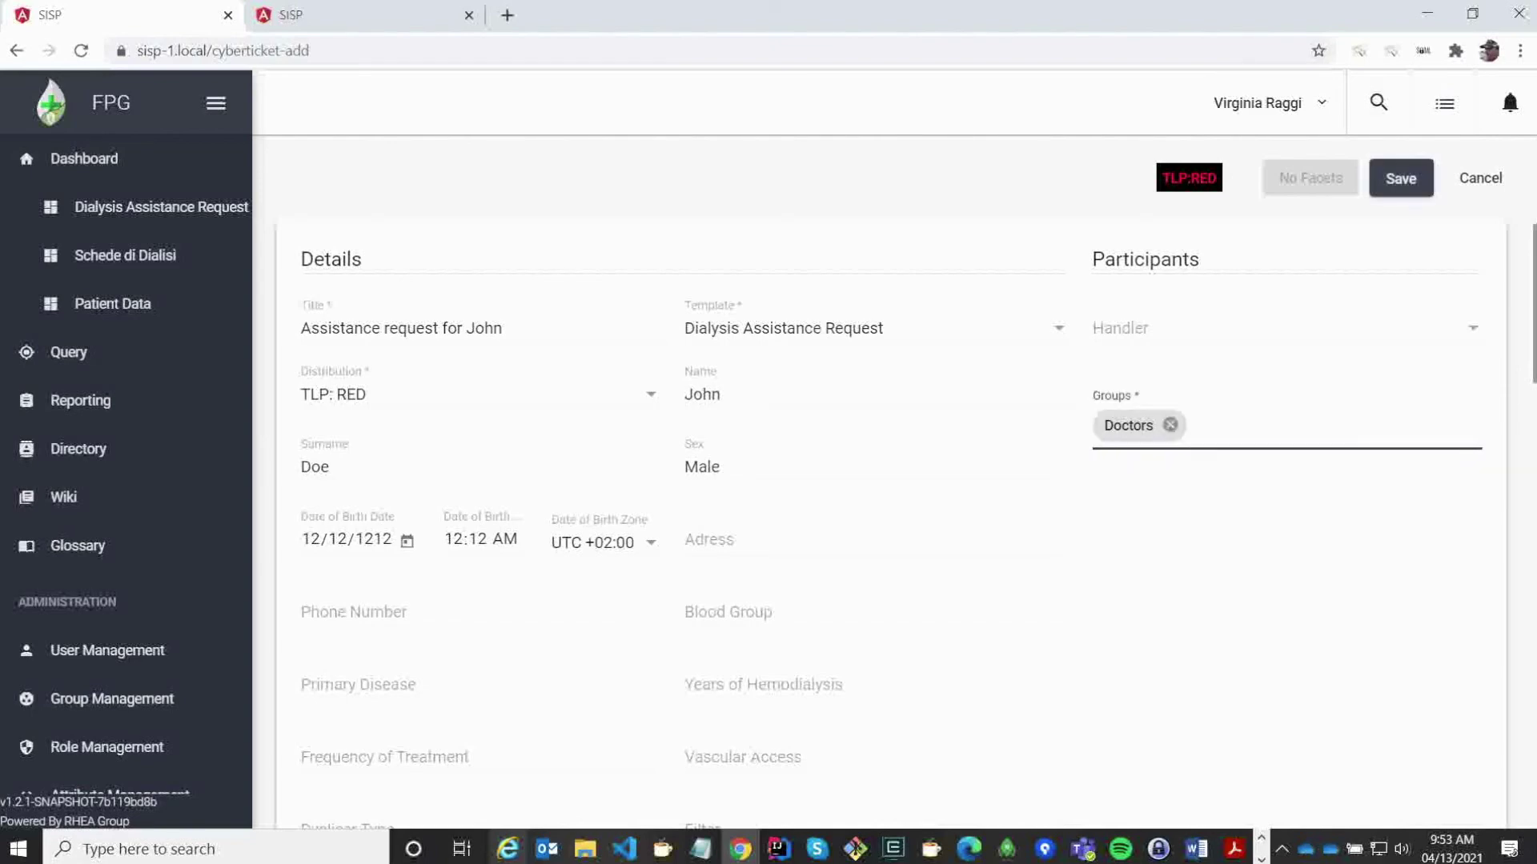
pyautogui.press('Tab')
pyautogui.press('Return')
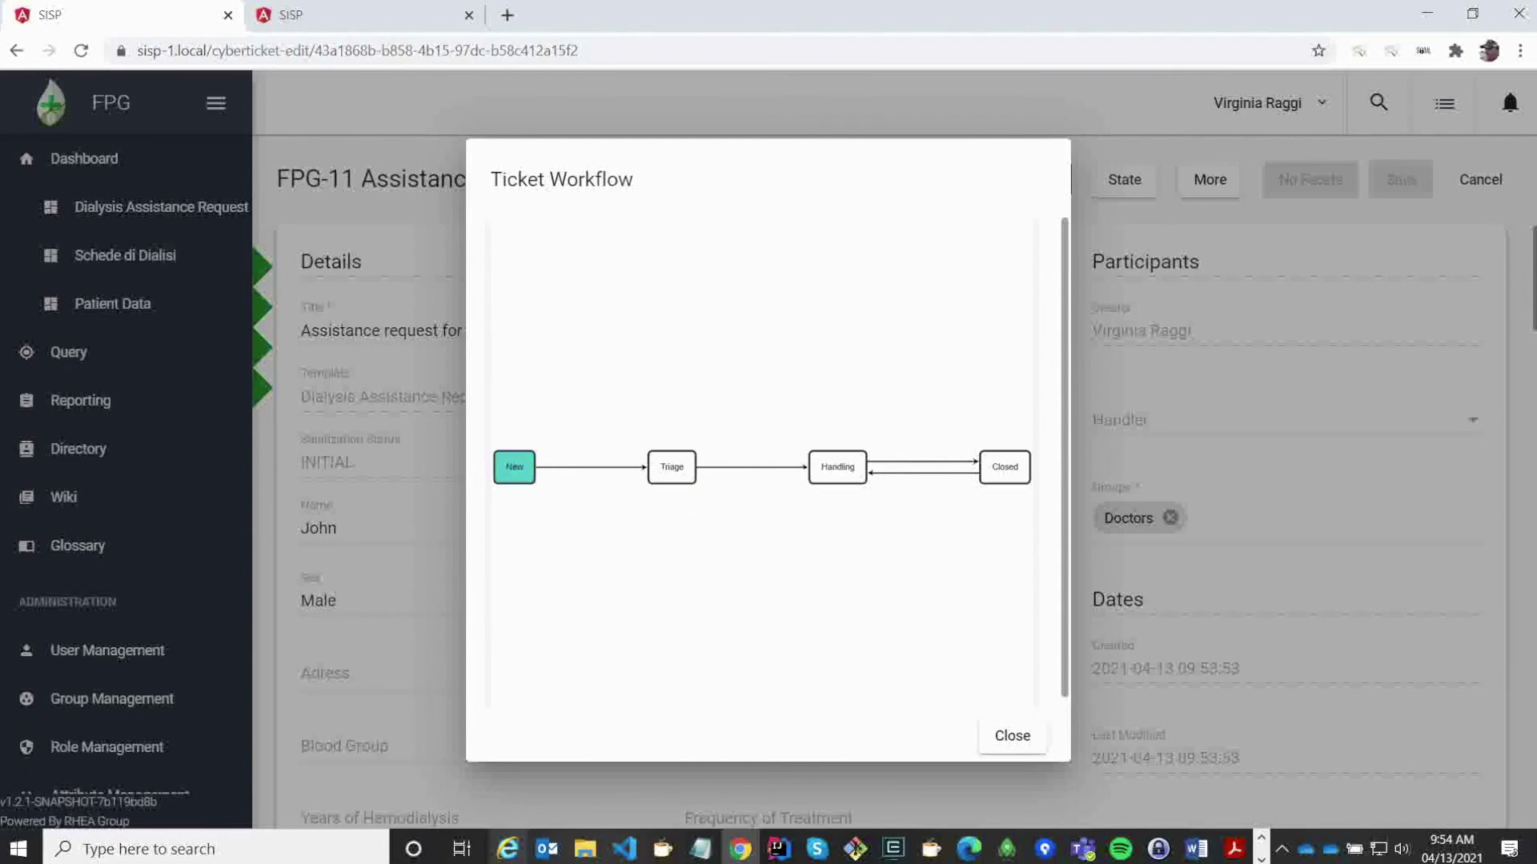
# Step: Close the workflow diagram and link the first ticket found by the patient's first name as an internal reference
pyautogui.press('Escape')
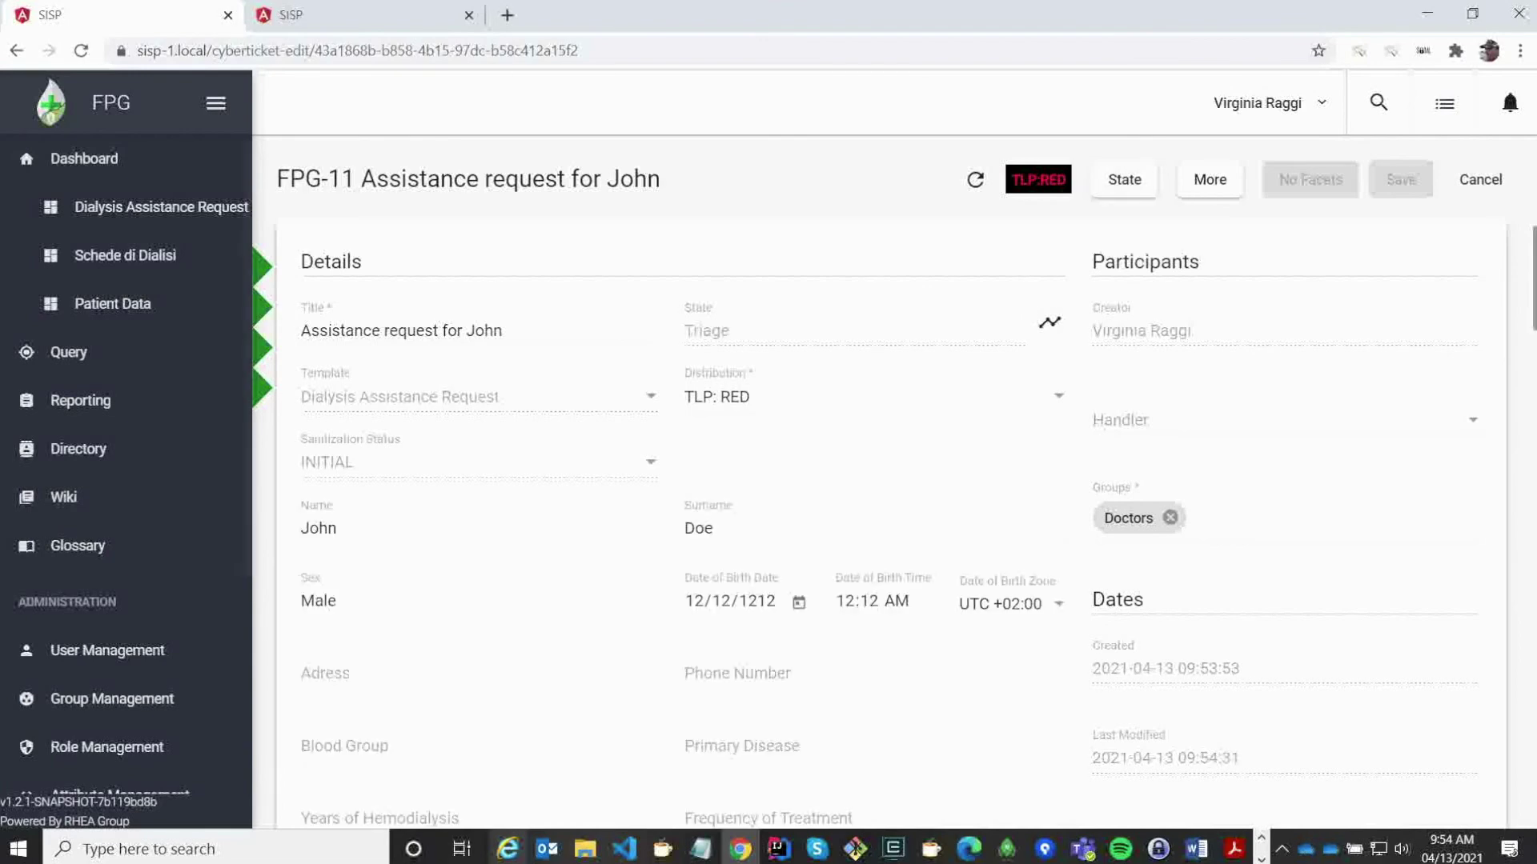
pyautogui.click(348, 307)
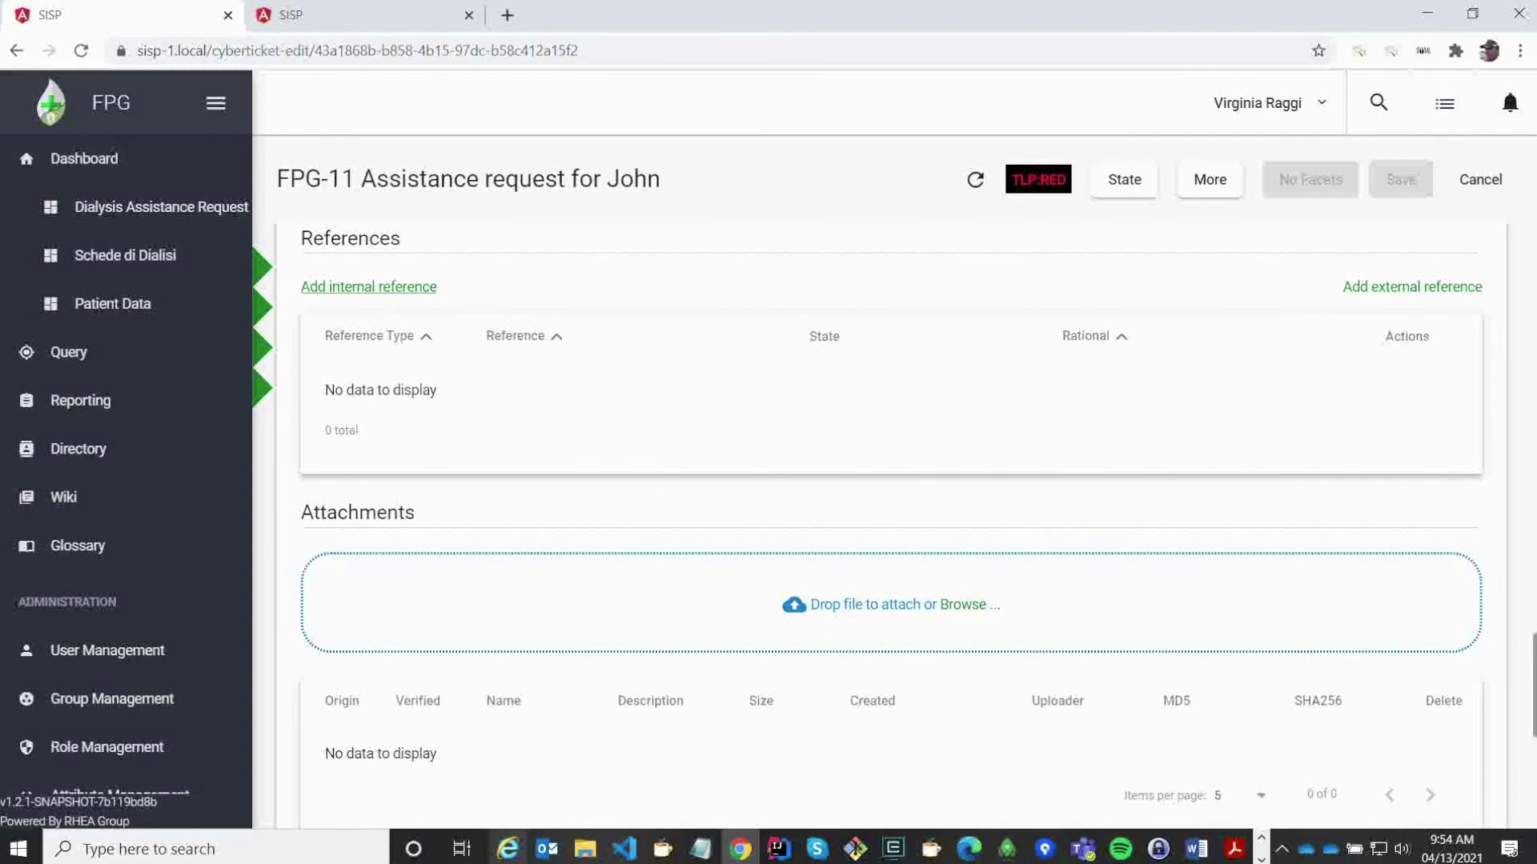
pyautogui.click(368, 286)
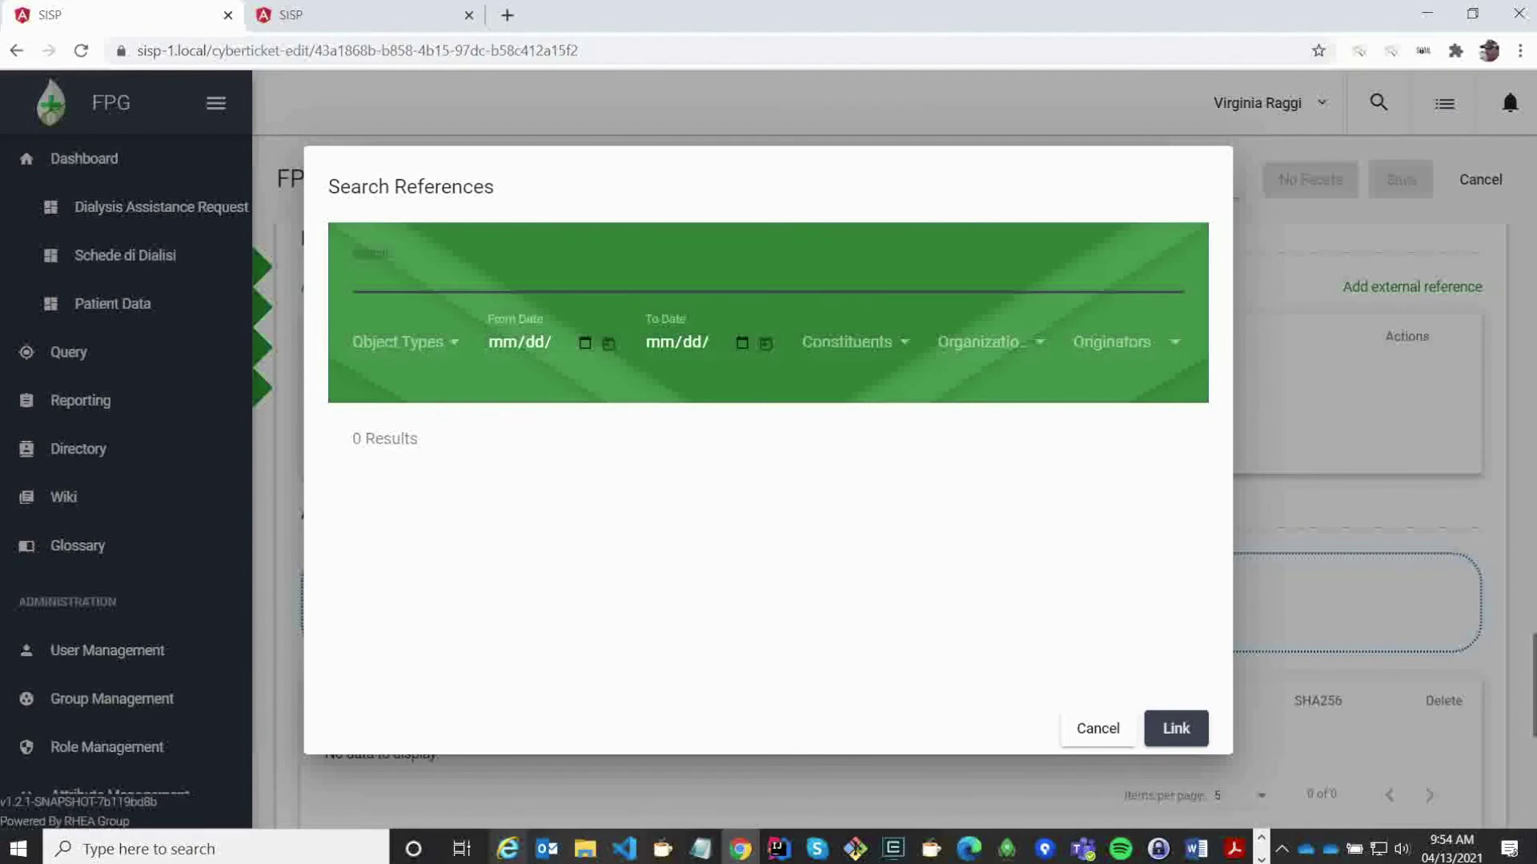
pyautogui.write('John')
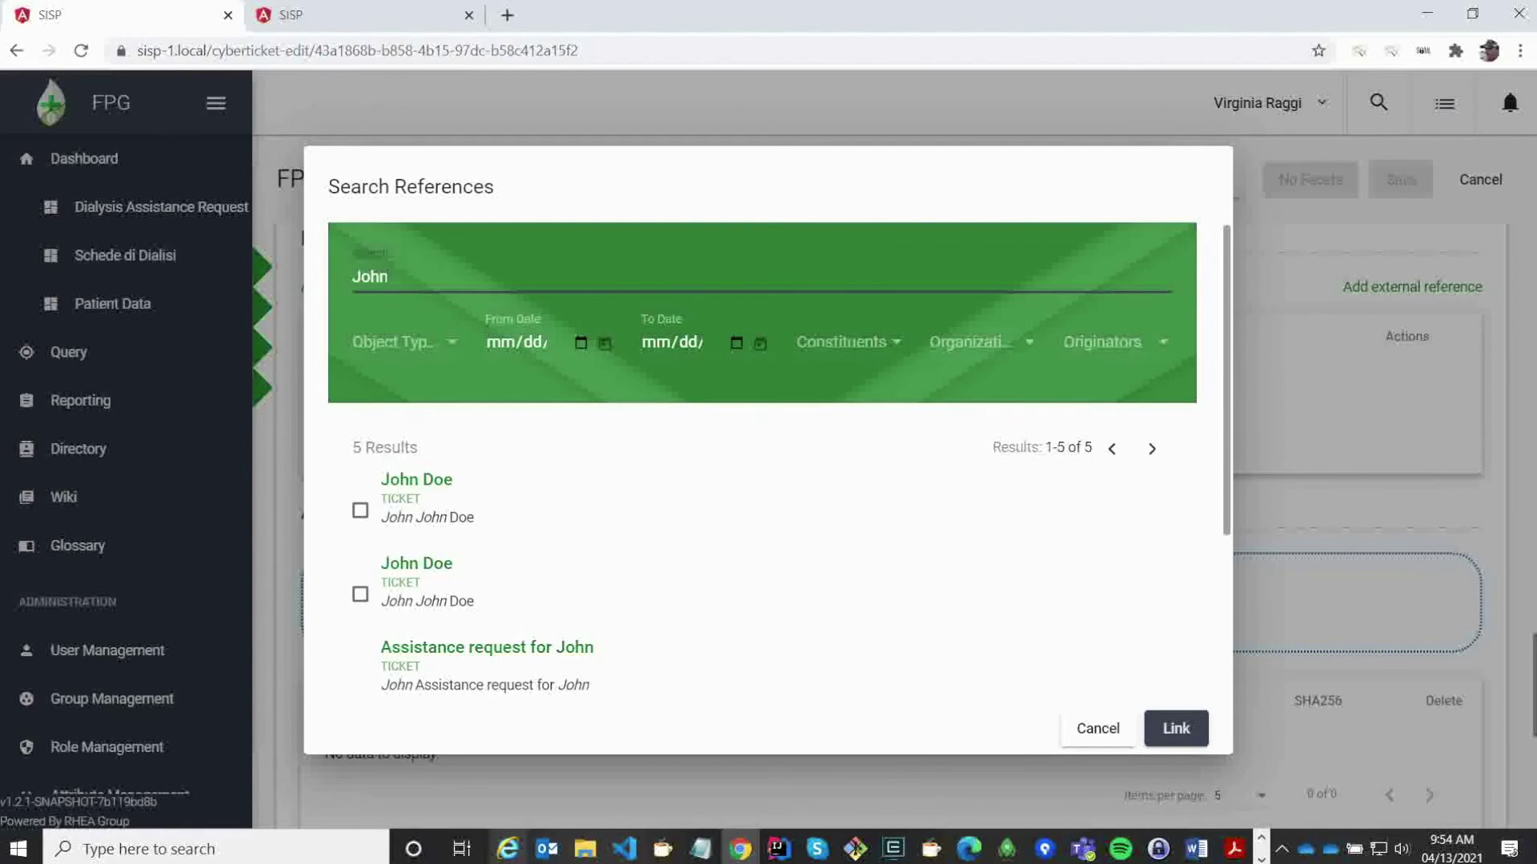
pyautogui.click(361, 510)
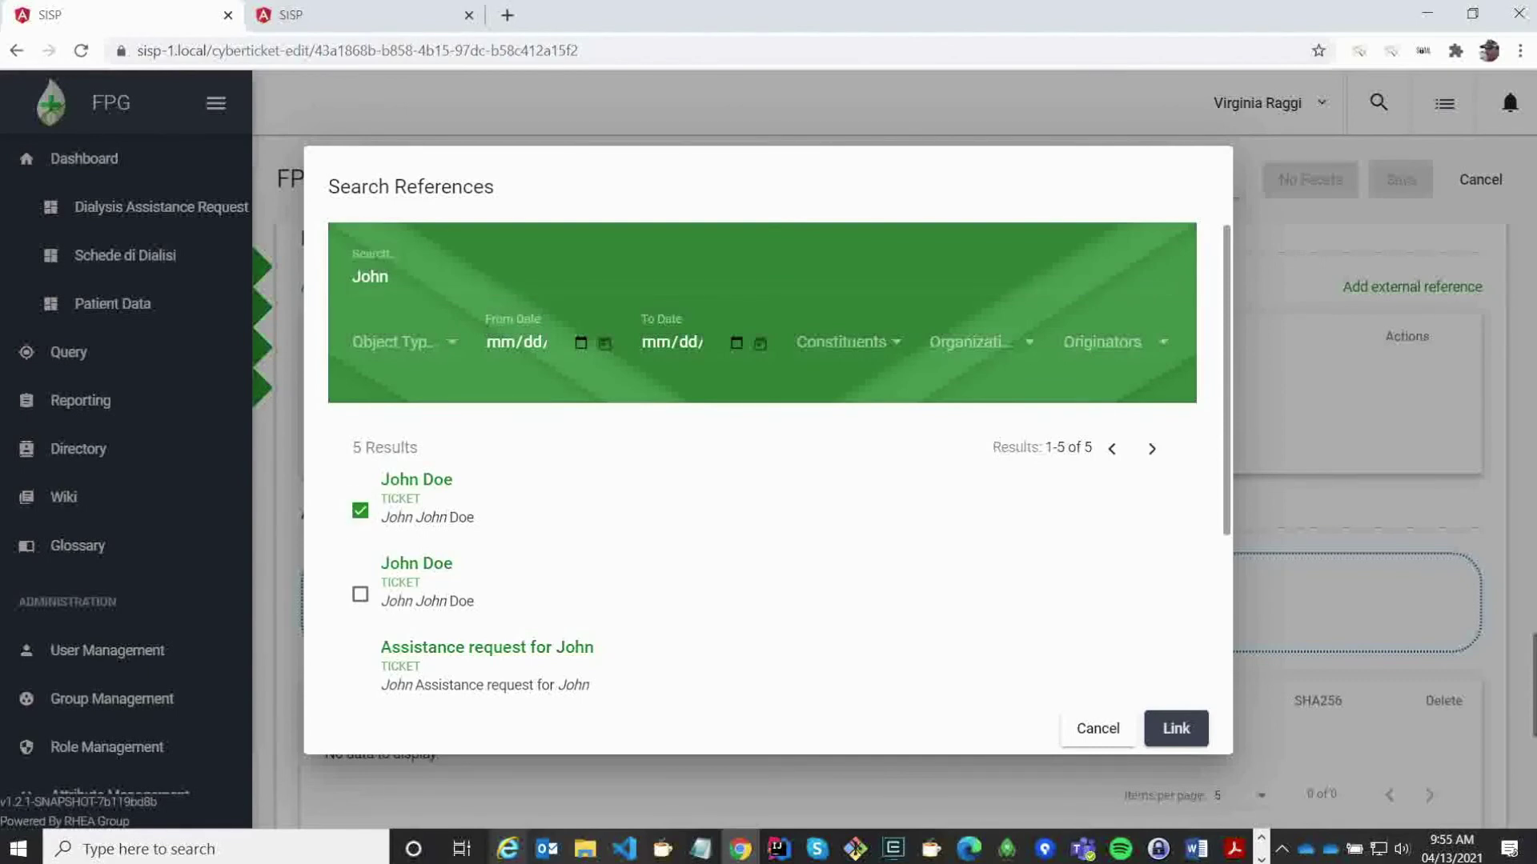
pyautogui.click(1175, 728)
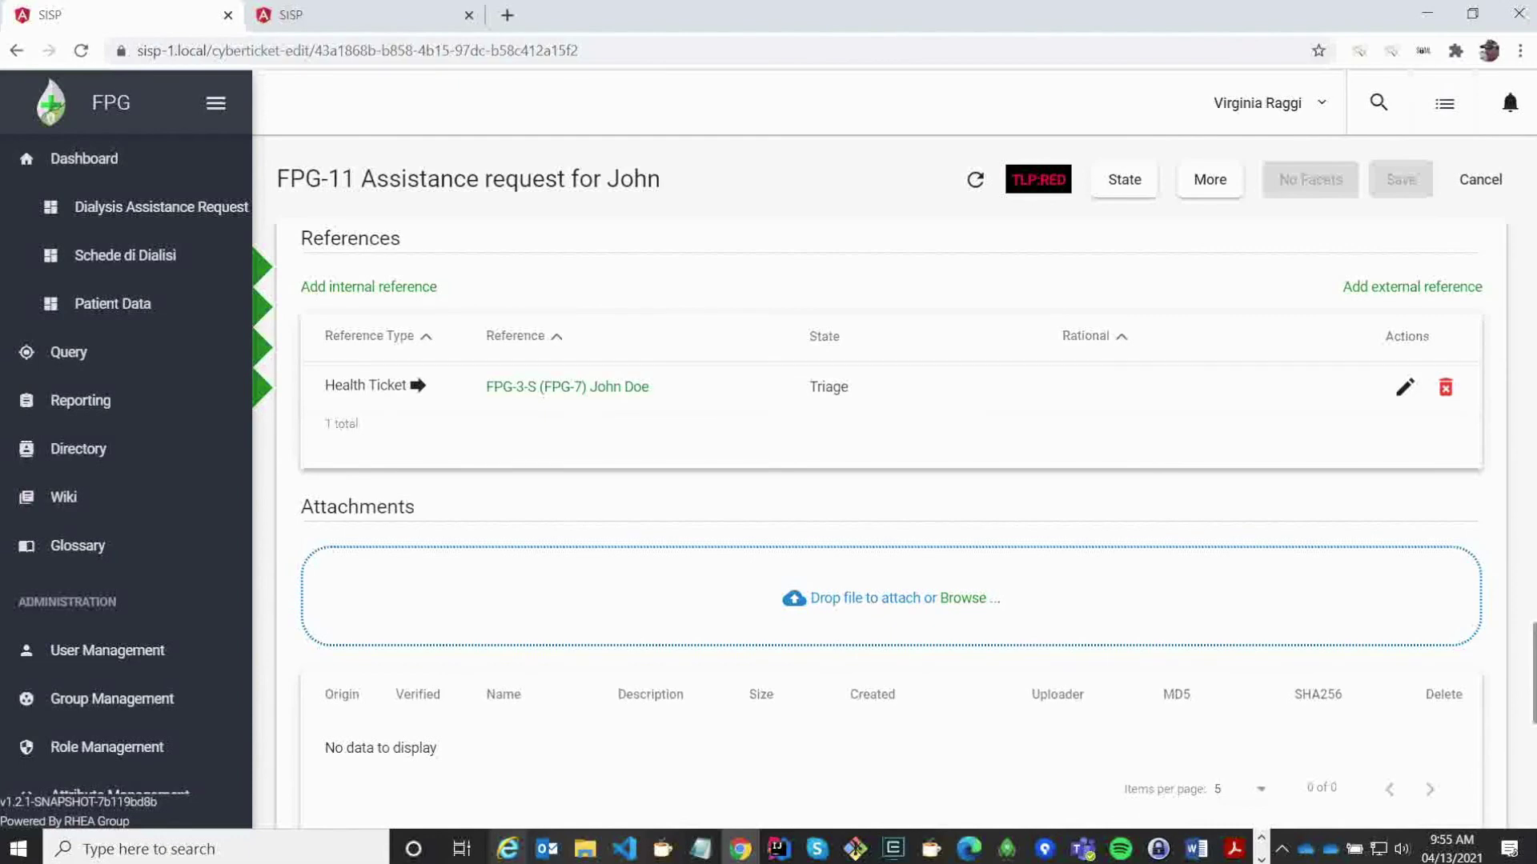
# Step: Post a comment on the ticket stating that data was created for the patient
pyautogui.scroll(-7, 889, 526)
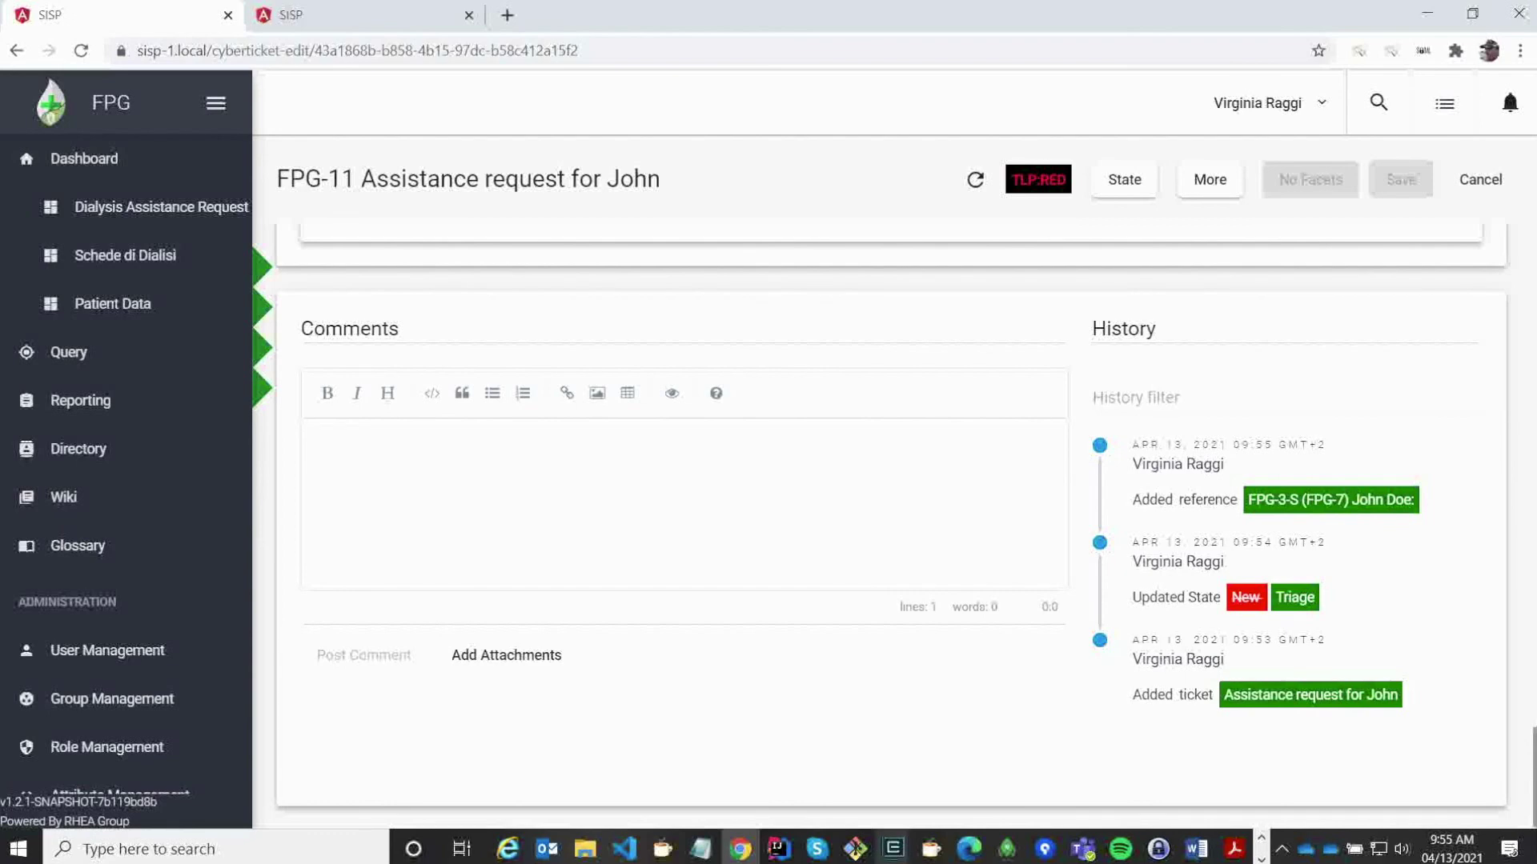
pyautogui.write('Created ')
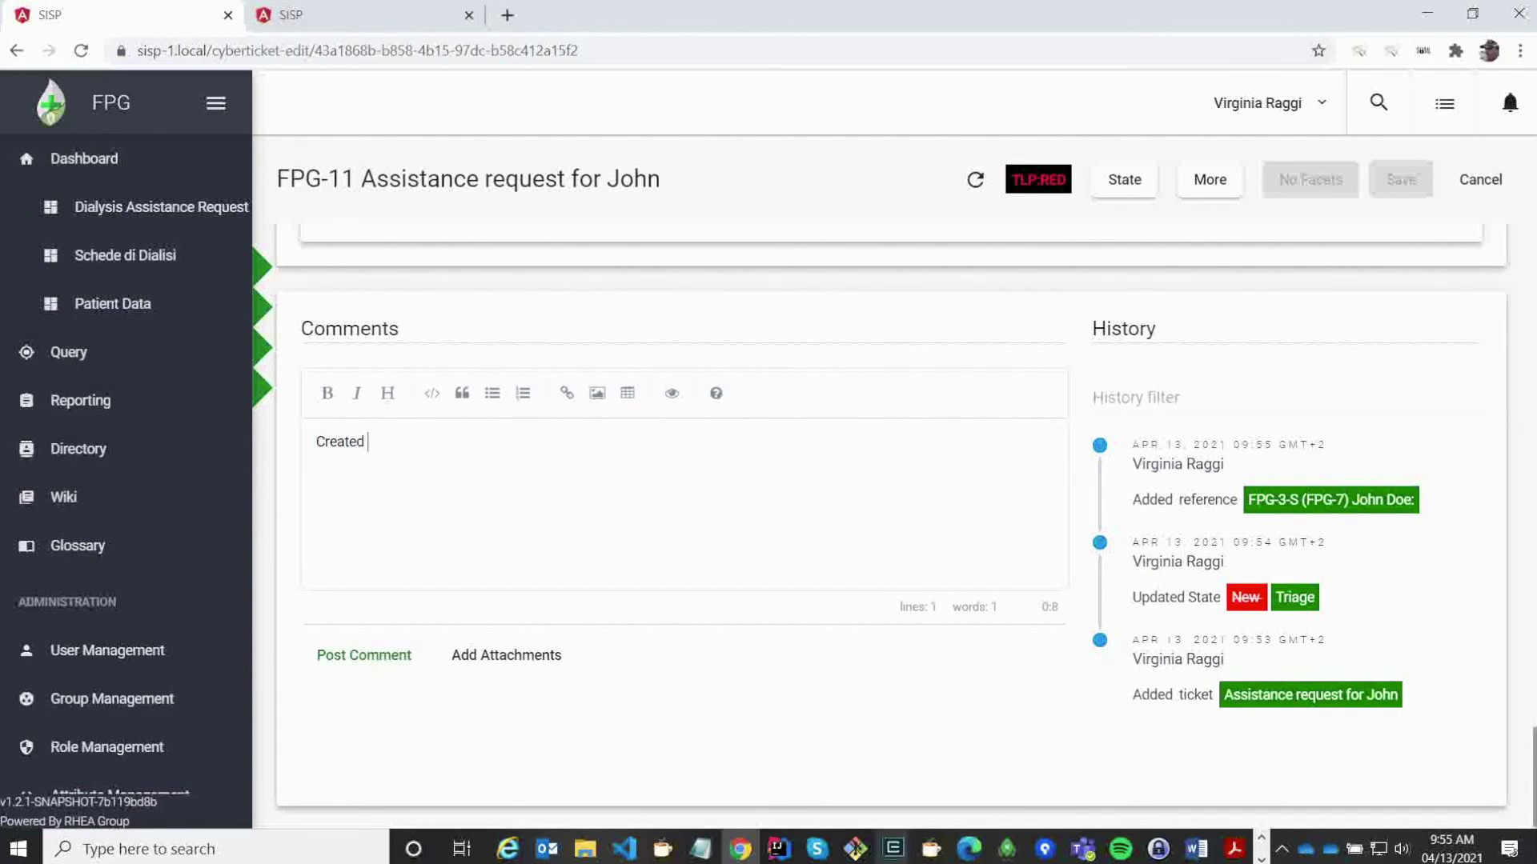
pyautogui.write('data for john')
pyautogui.click(363, 655)
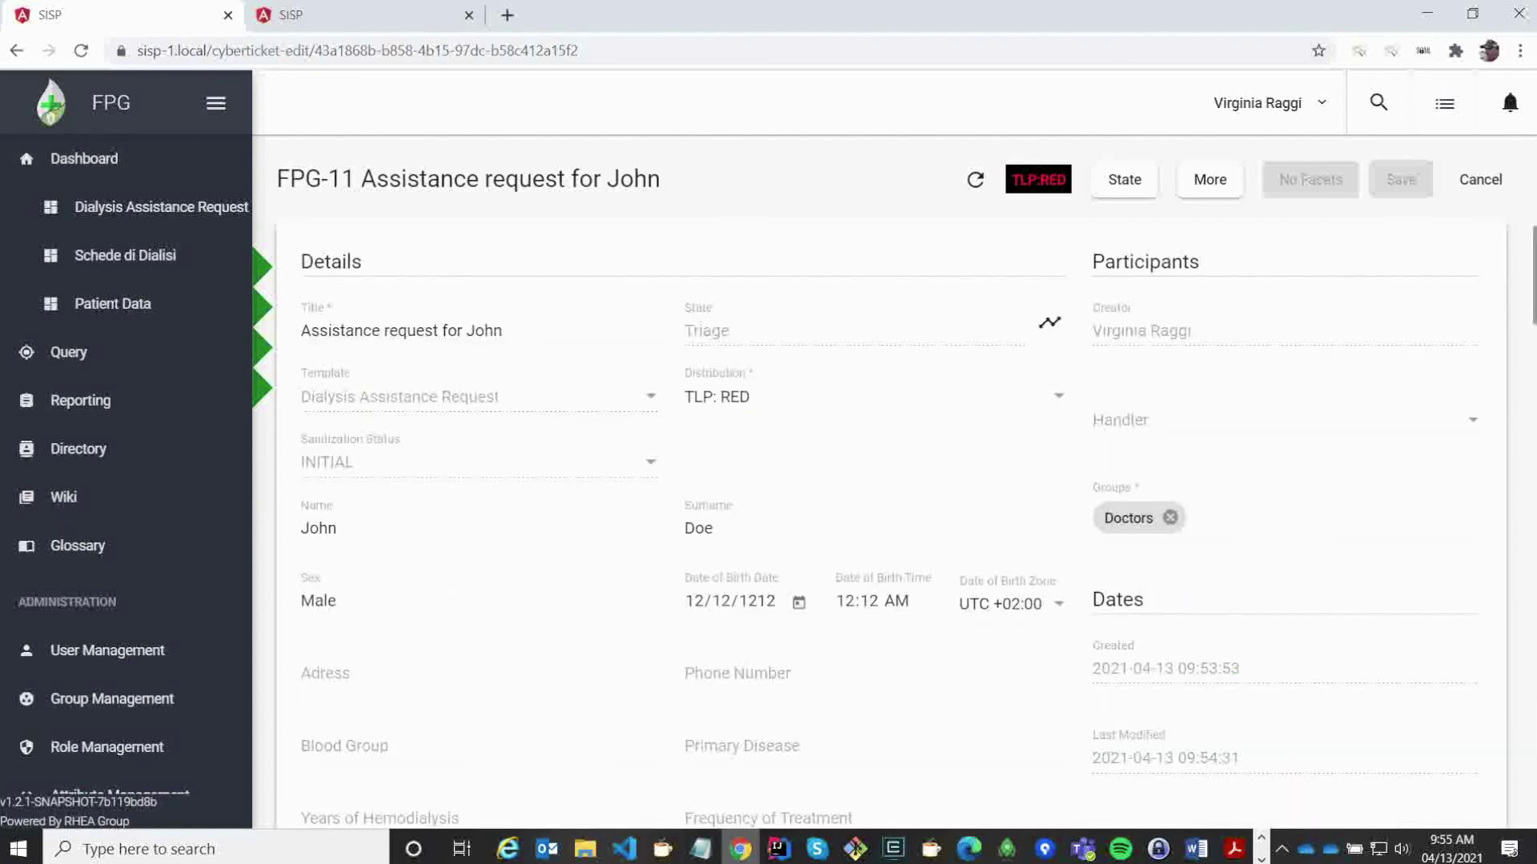
# Step: Start sharing the ticket and include the patient's Name, Sex and Surname fields in the shared data
pyautogui.click(1210, 179)
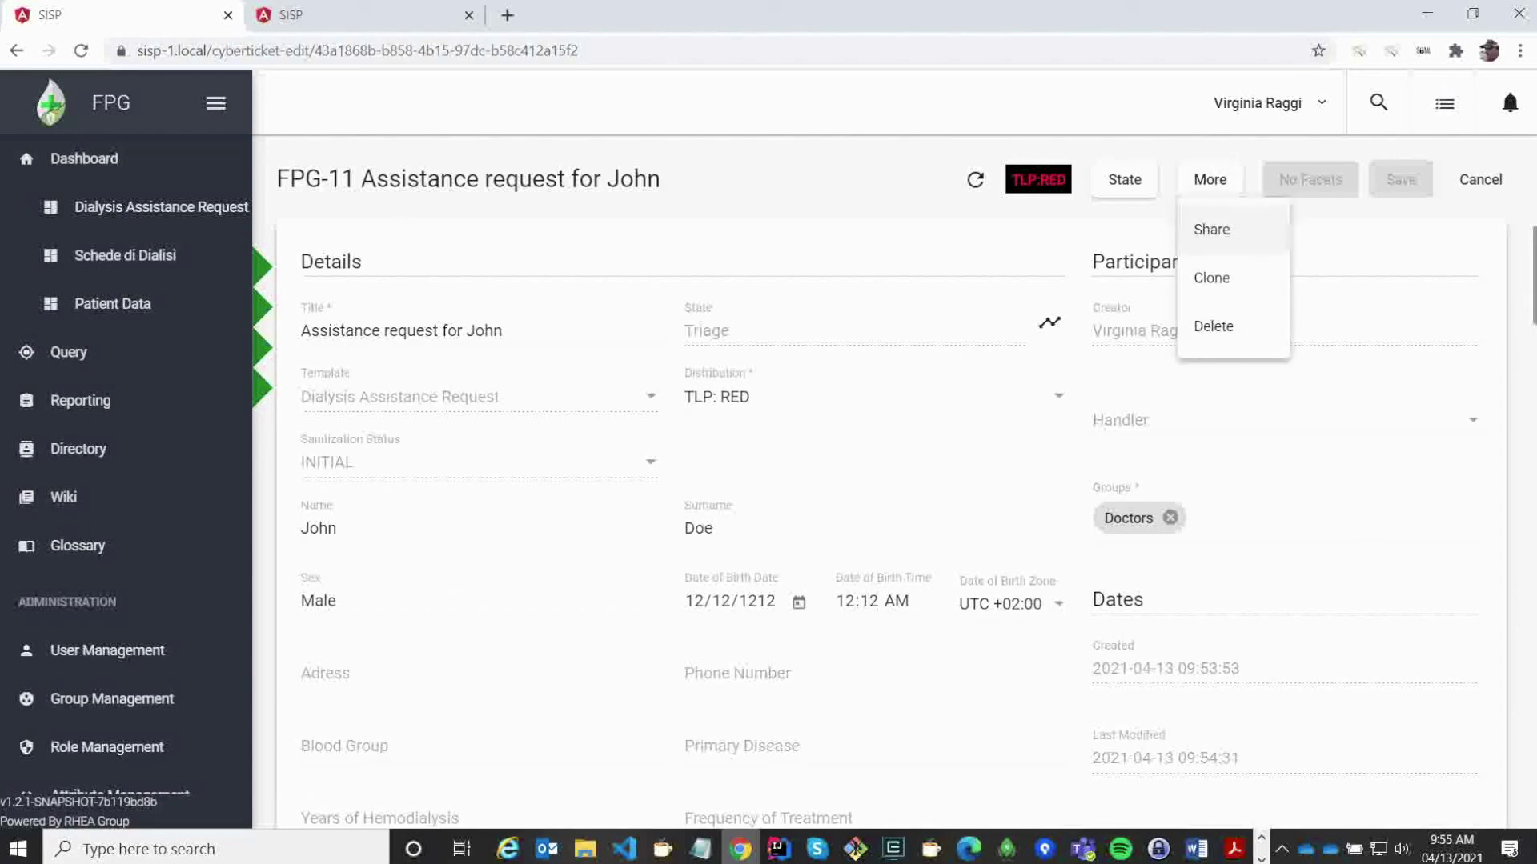
pyautogui.click(1211, 230)
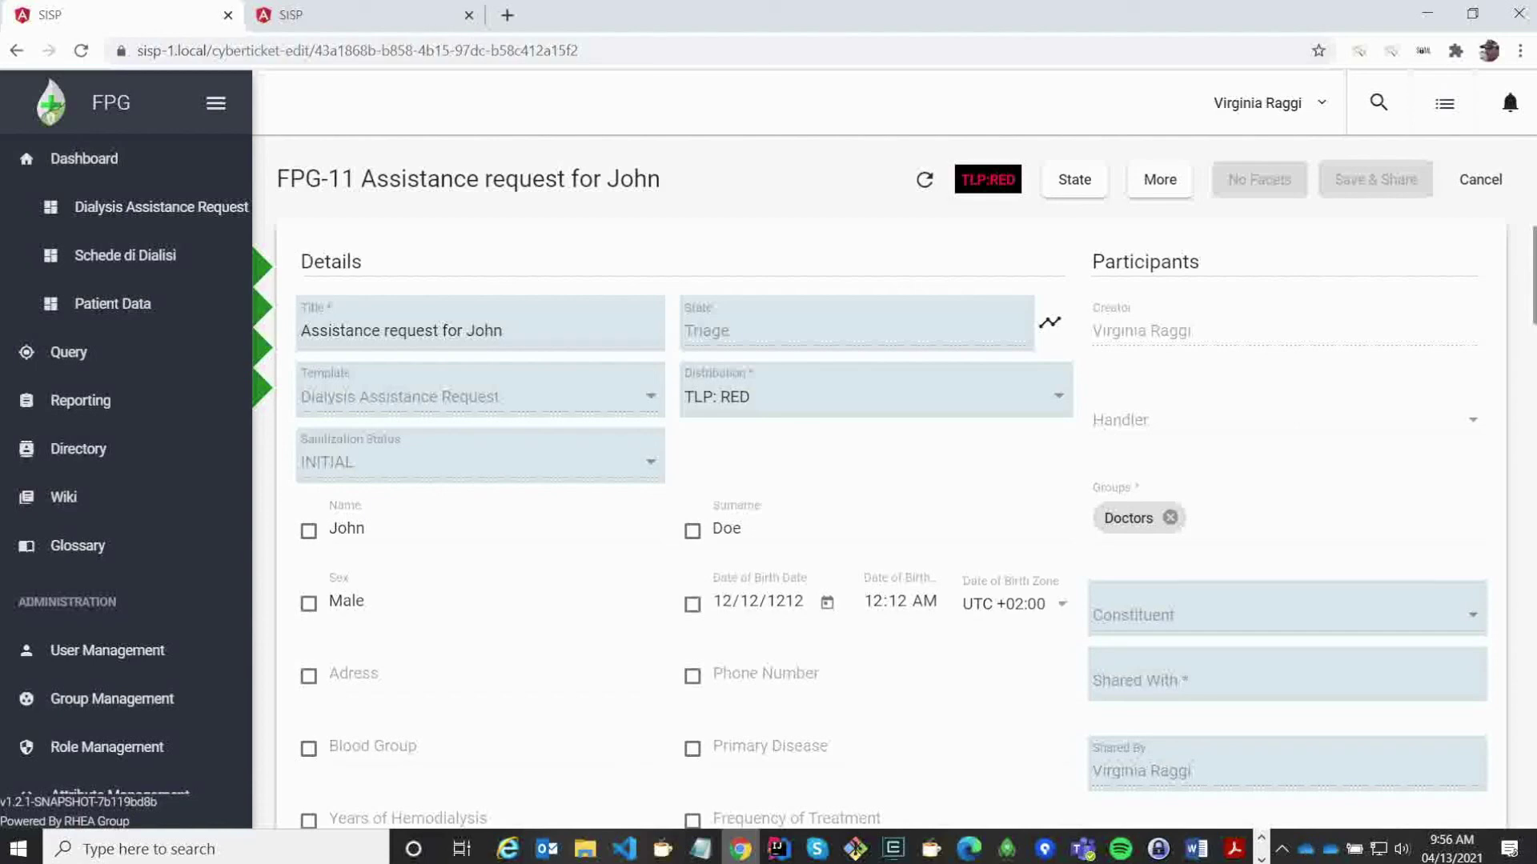
pyautogui.click(308, 530)
pyautogui.click(308, 604)
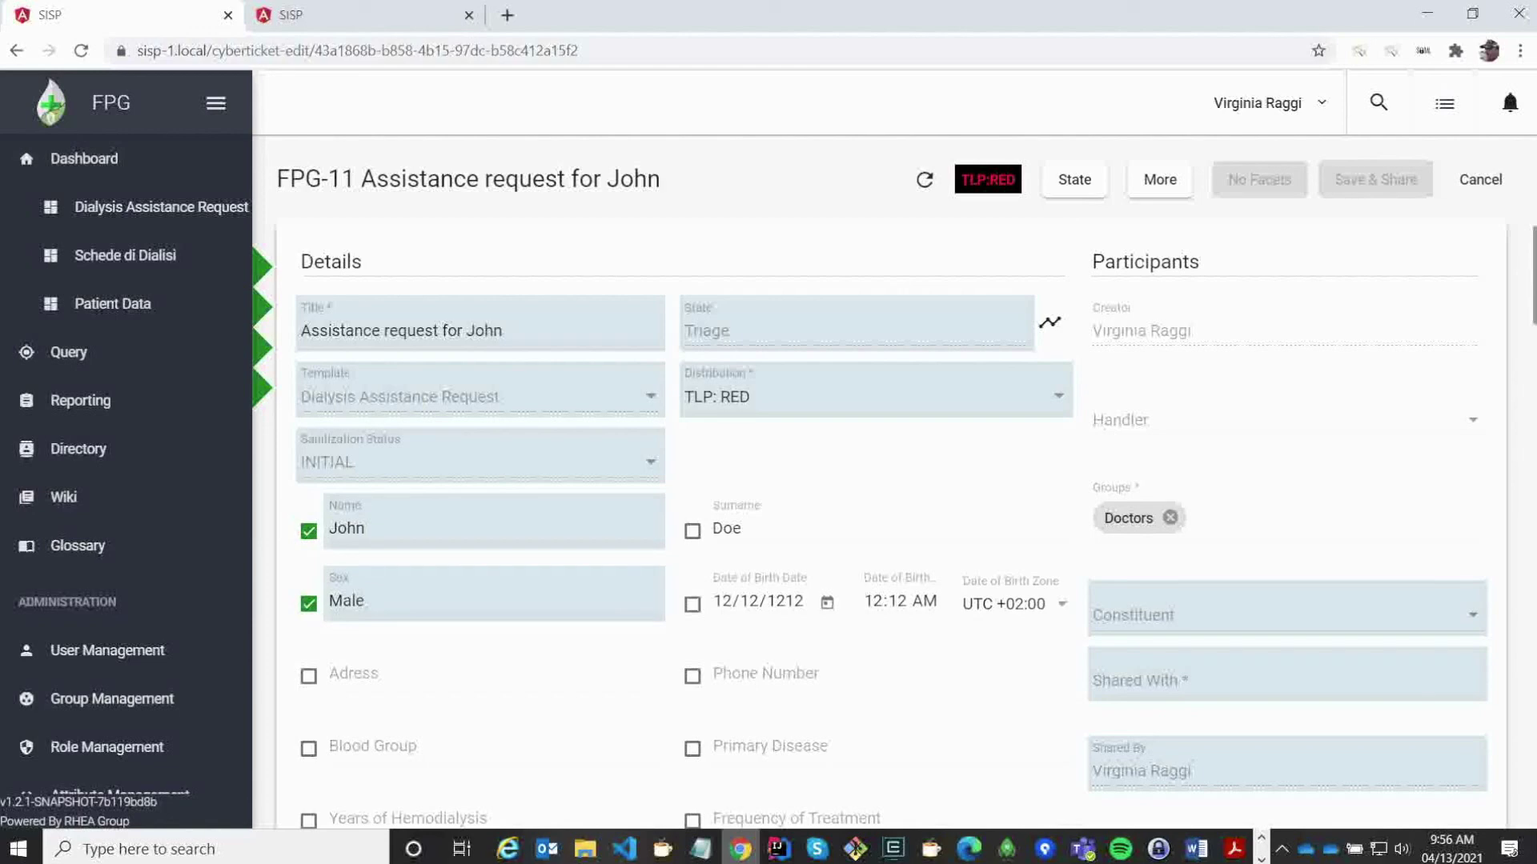
pyautogui.click(693, 531)
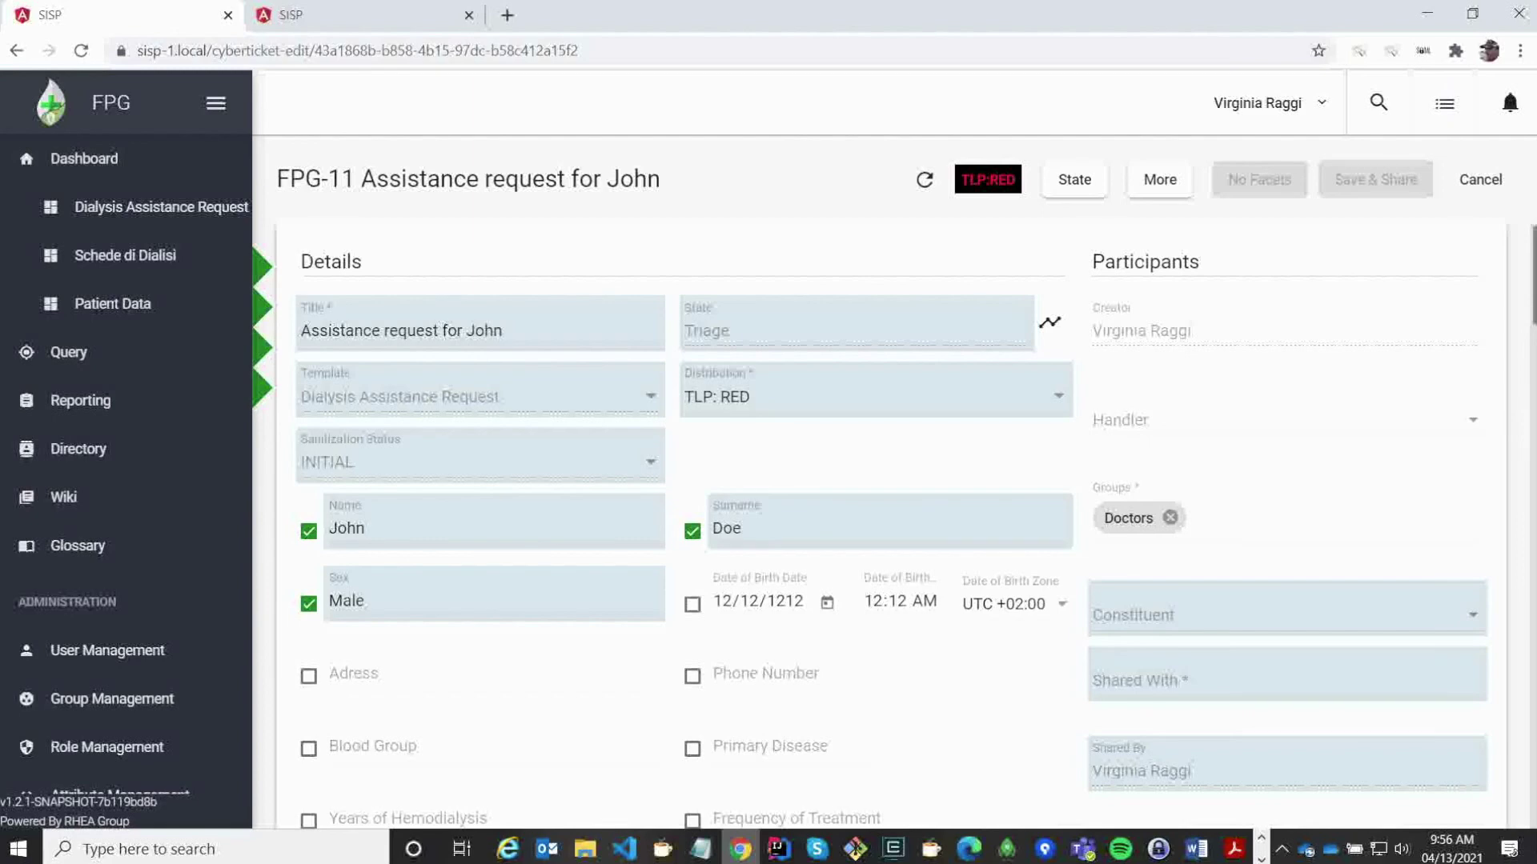
# Step: Set the sharing constituent to FPG-7HRC and share the ticket with General Hospital of Heraklion
pyautogui.scroll(-4, 894, 516)
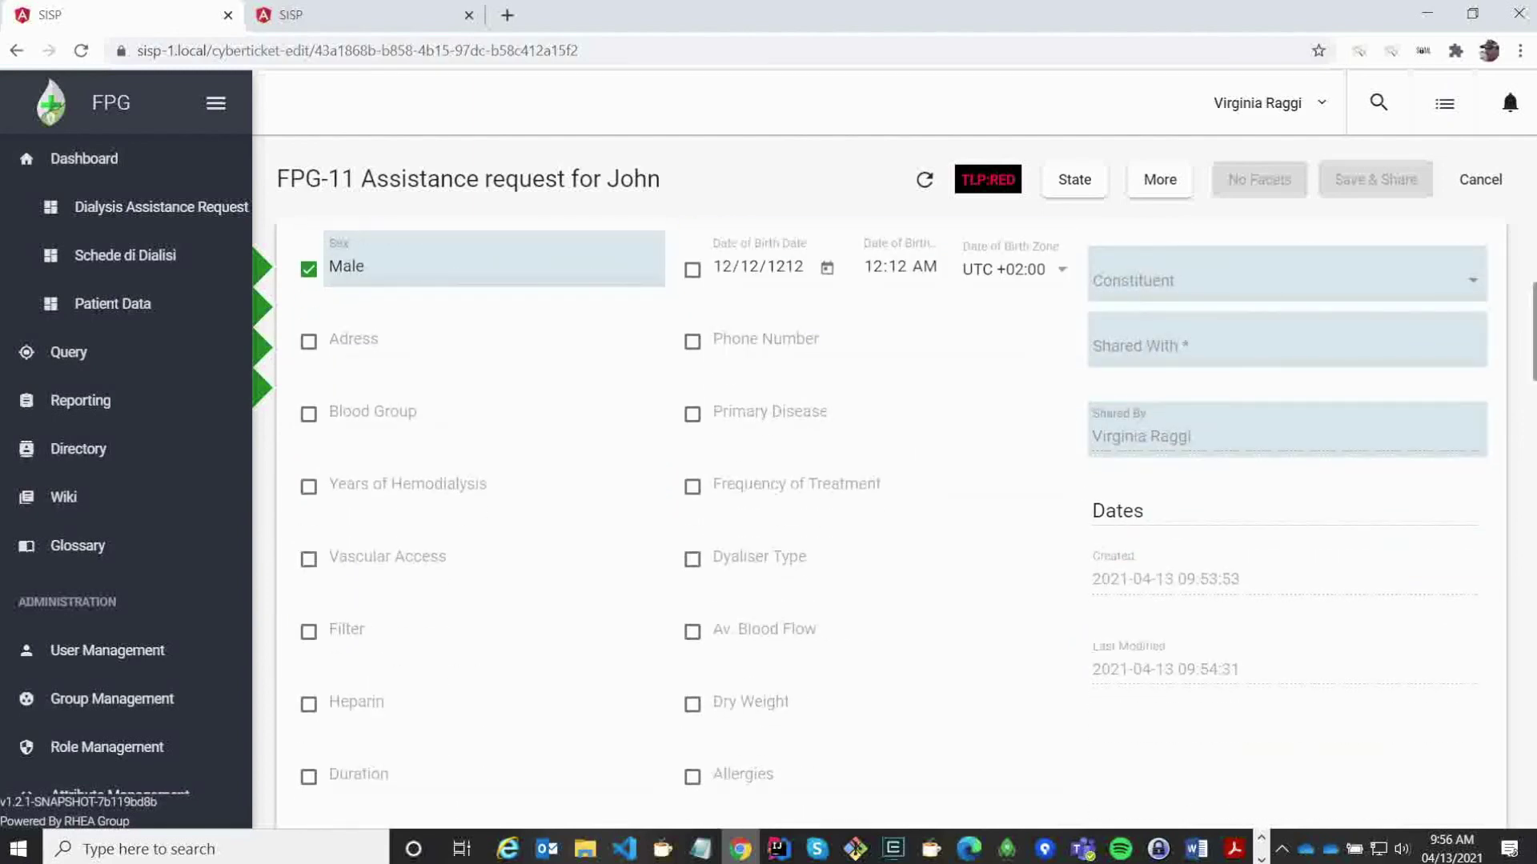
pyautogui.click(1280, 281)
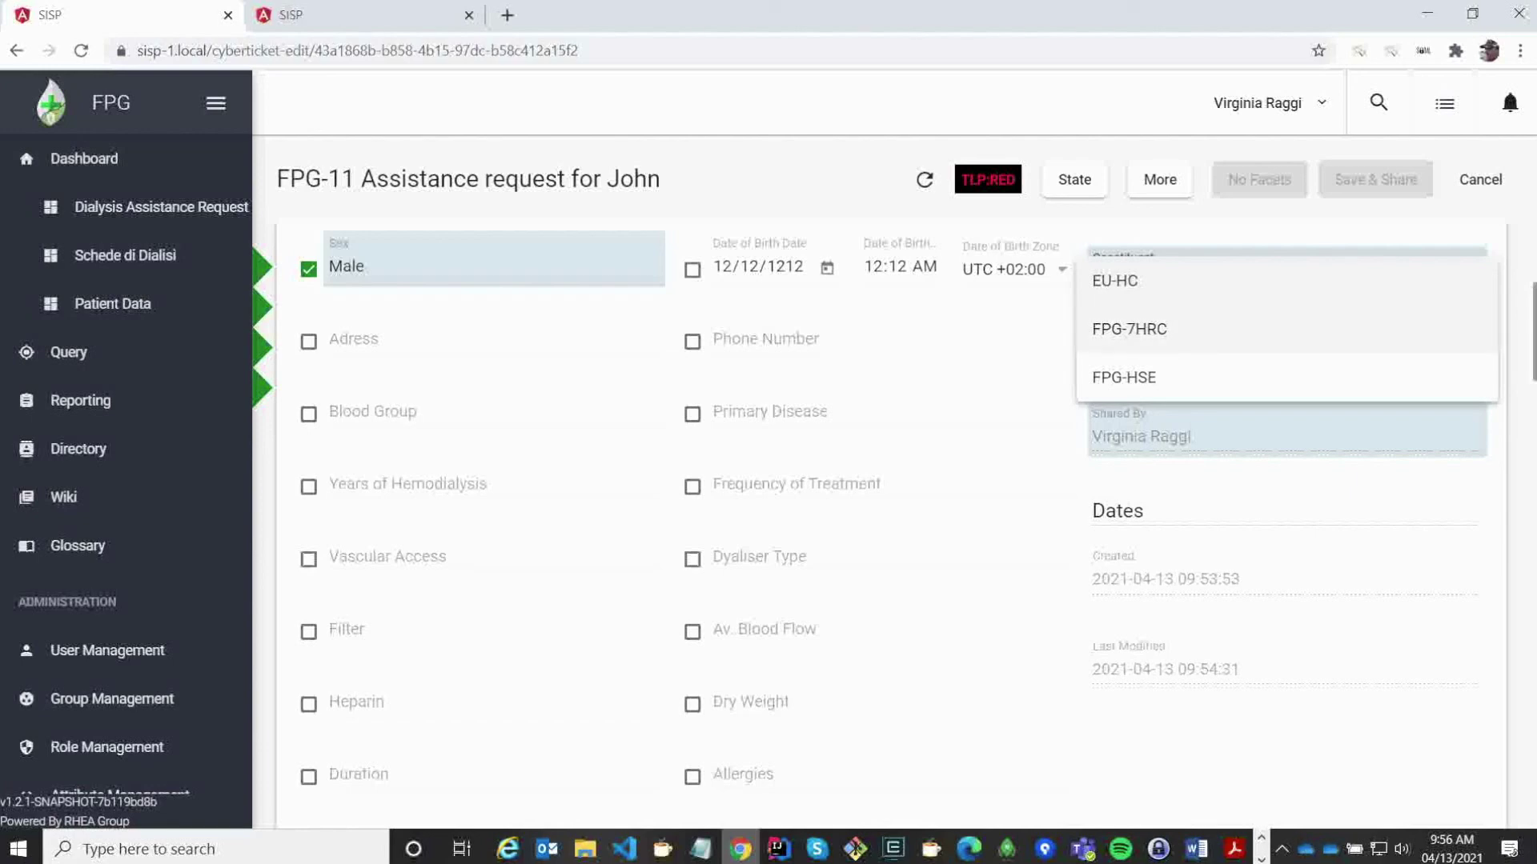
pyautogui.click(1128, 329)
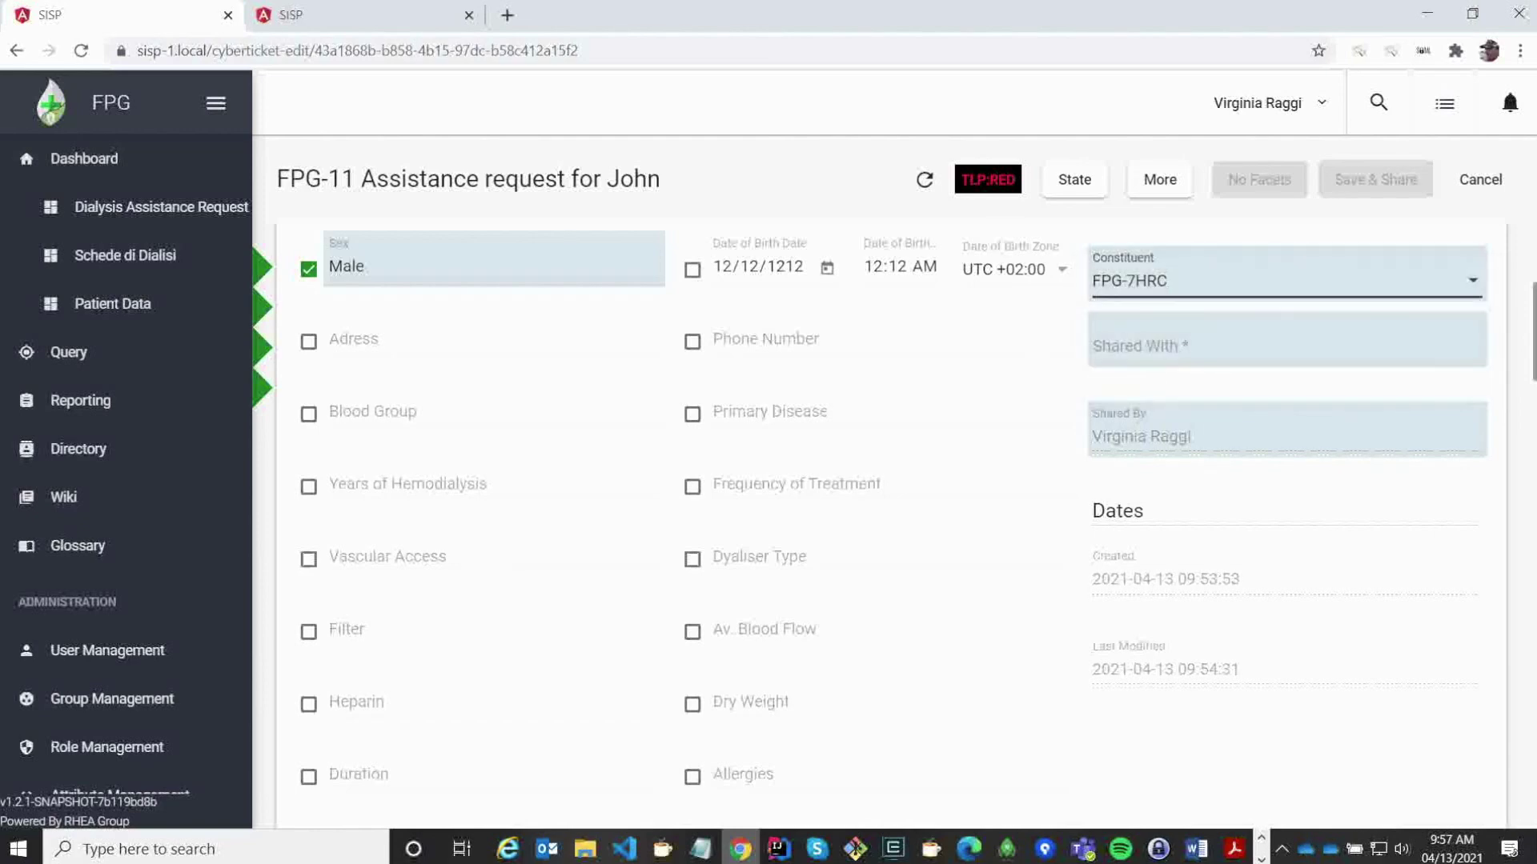
pyautogui.click(1280, 340)
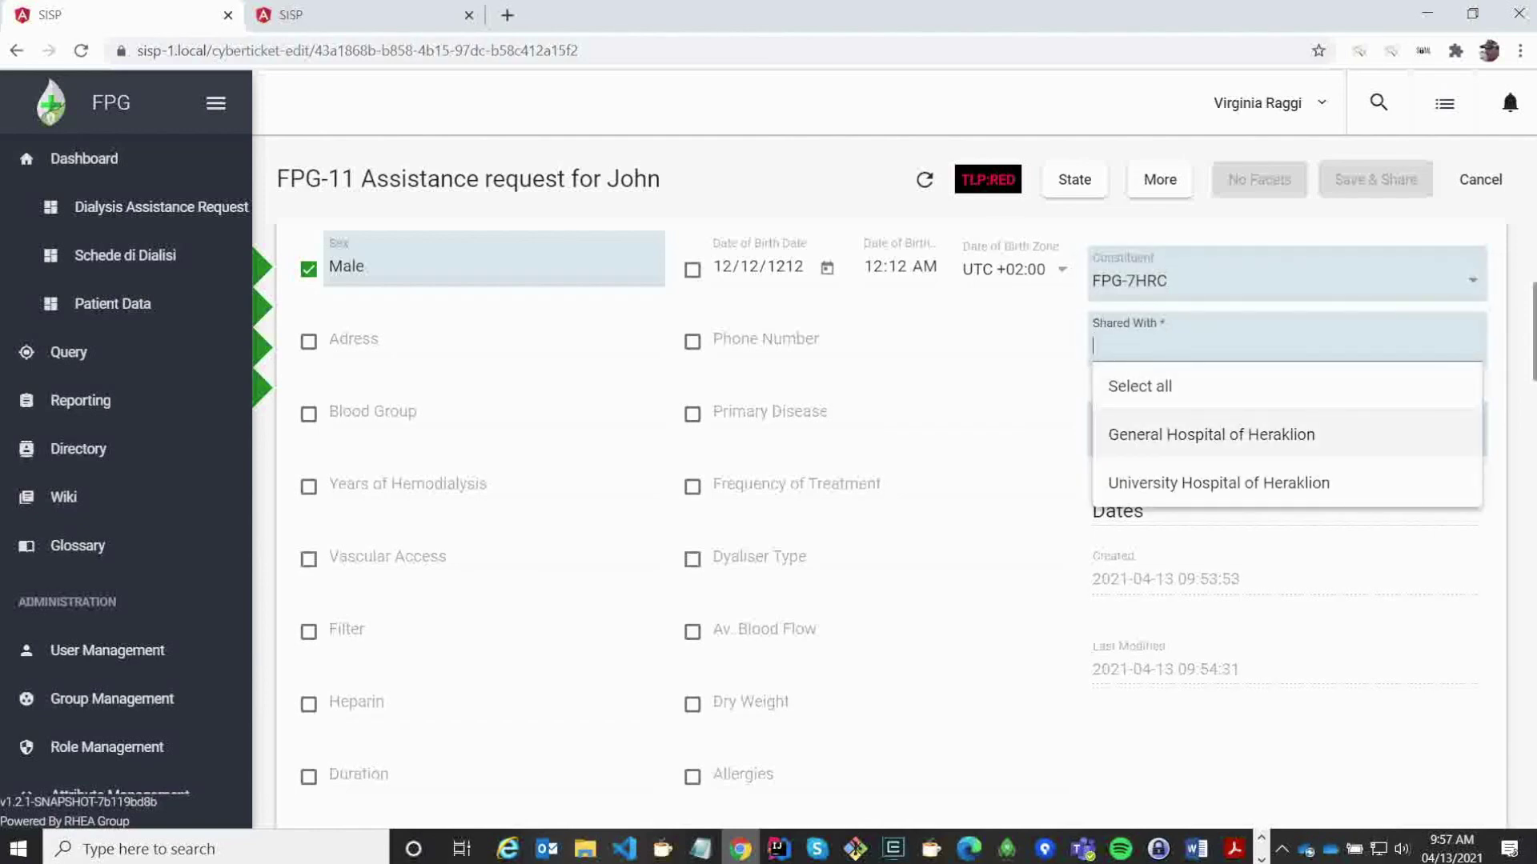
pyautogui.click(1211, 435)
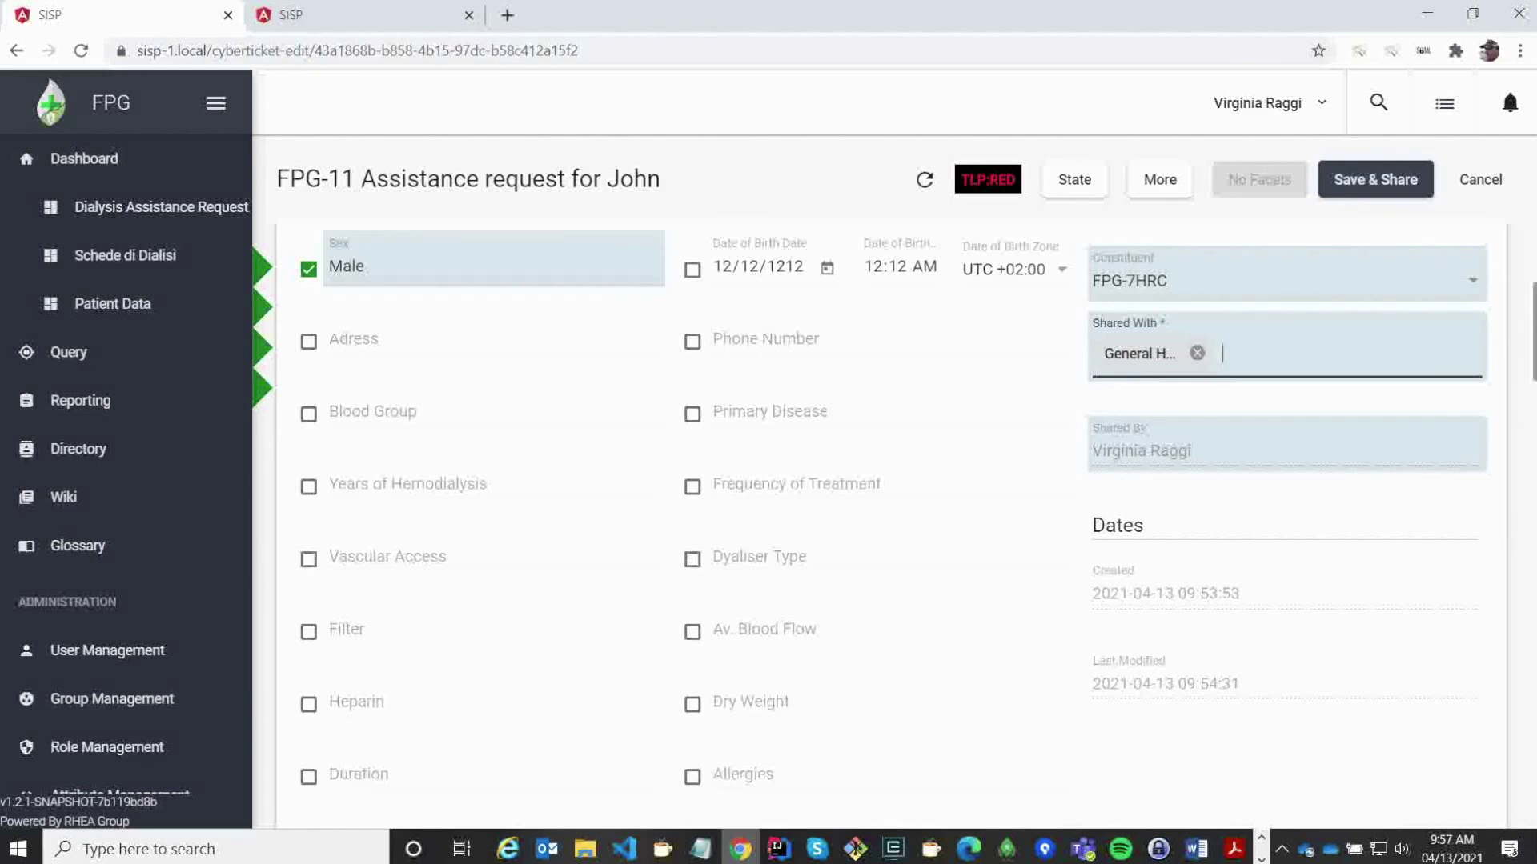
# Step: Save and share the ticket, confirming that the patient has signed the consent form
pyautogui.click(1375, 179)
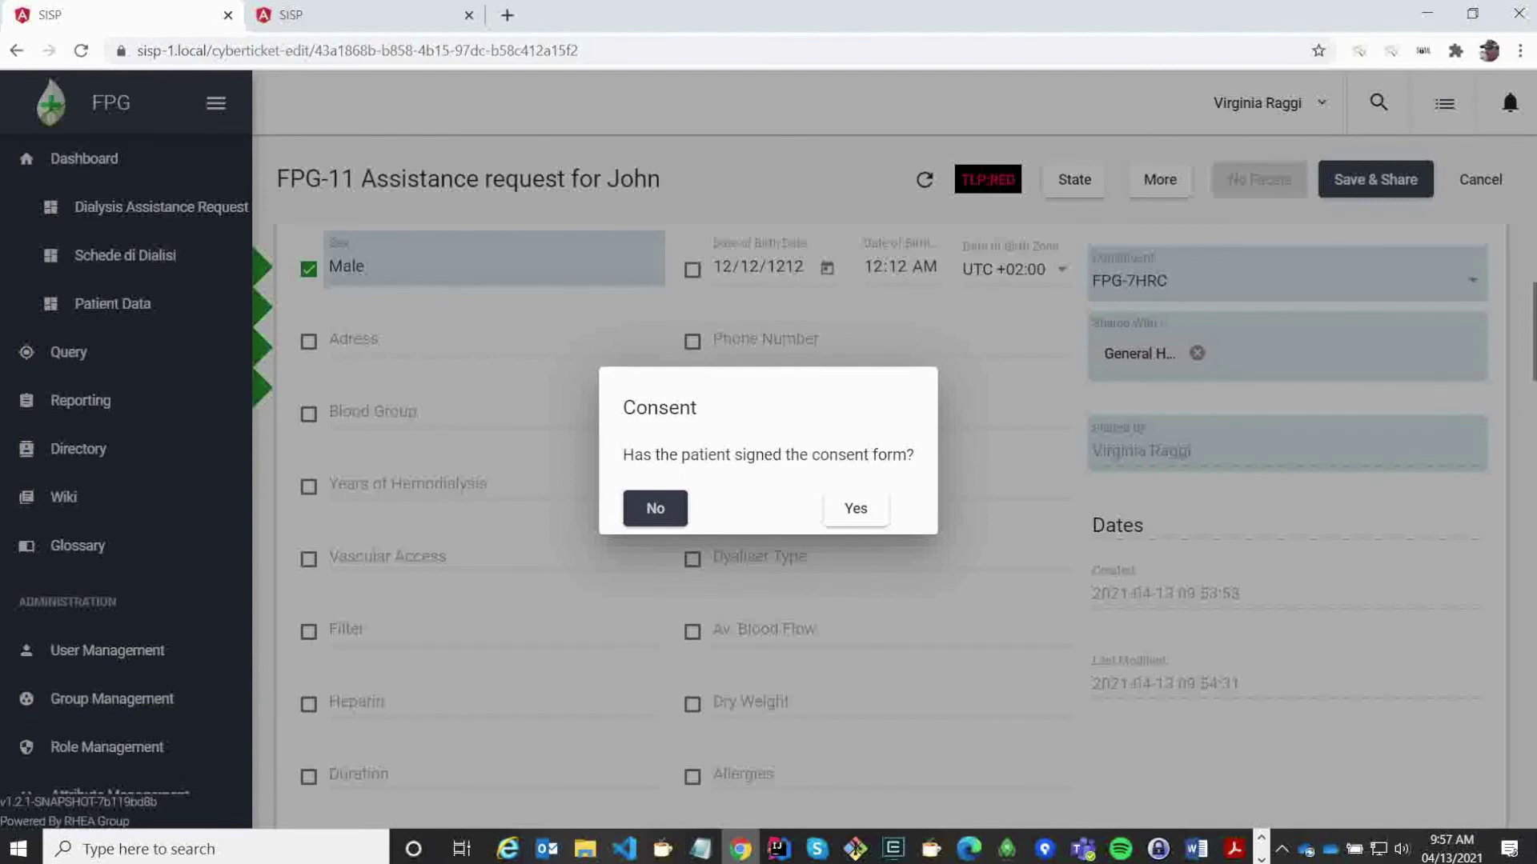
pyautogui.press('Tab')
pyautogui.press('Return')
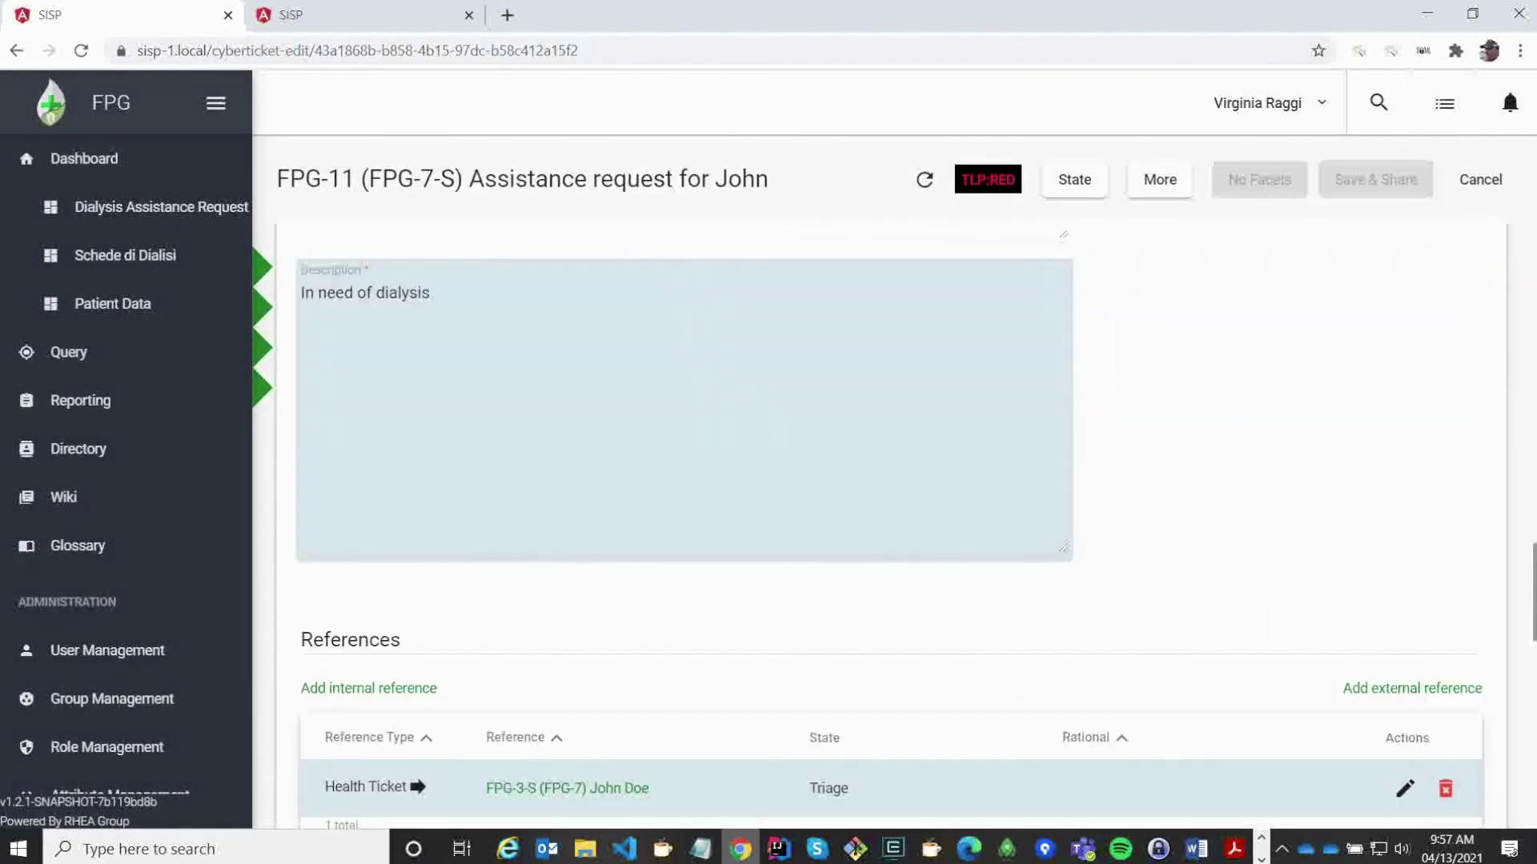
# Step: Post a comment stating that info about the patient's upcoming vacation has been shared, and share that comment's thread
pyautogui.click(263, 387)
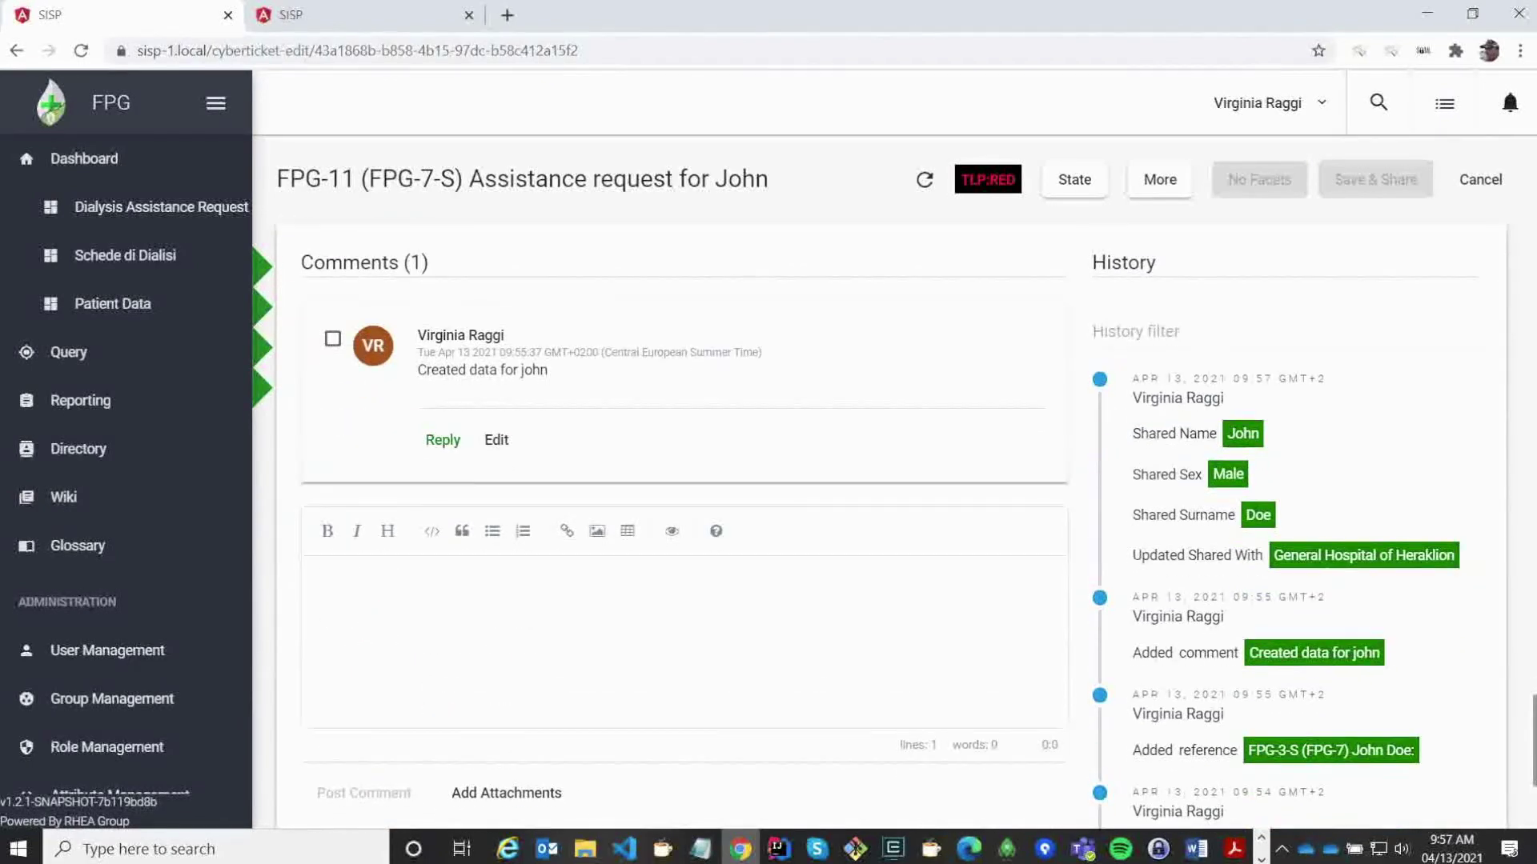
pyautogui.write('We have shared ')
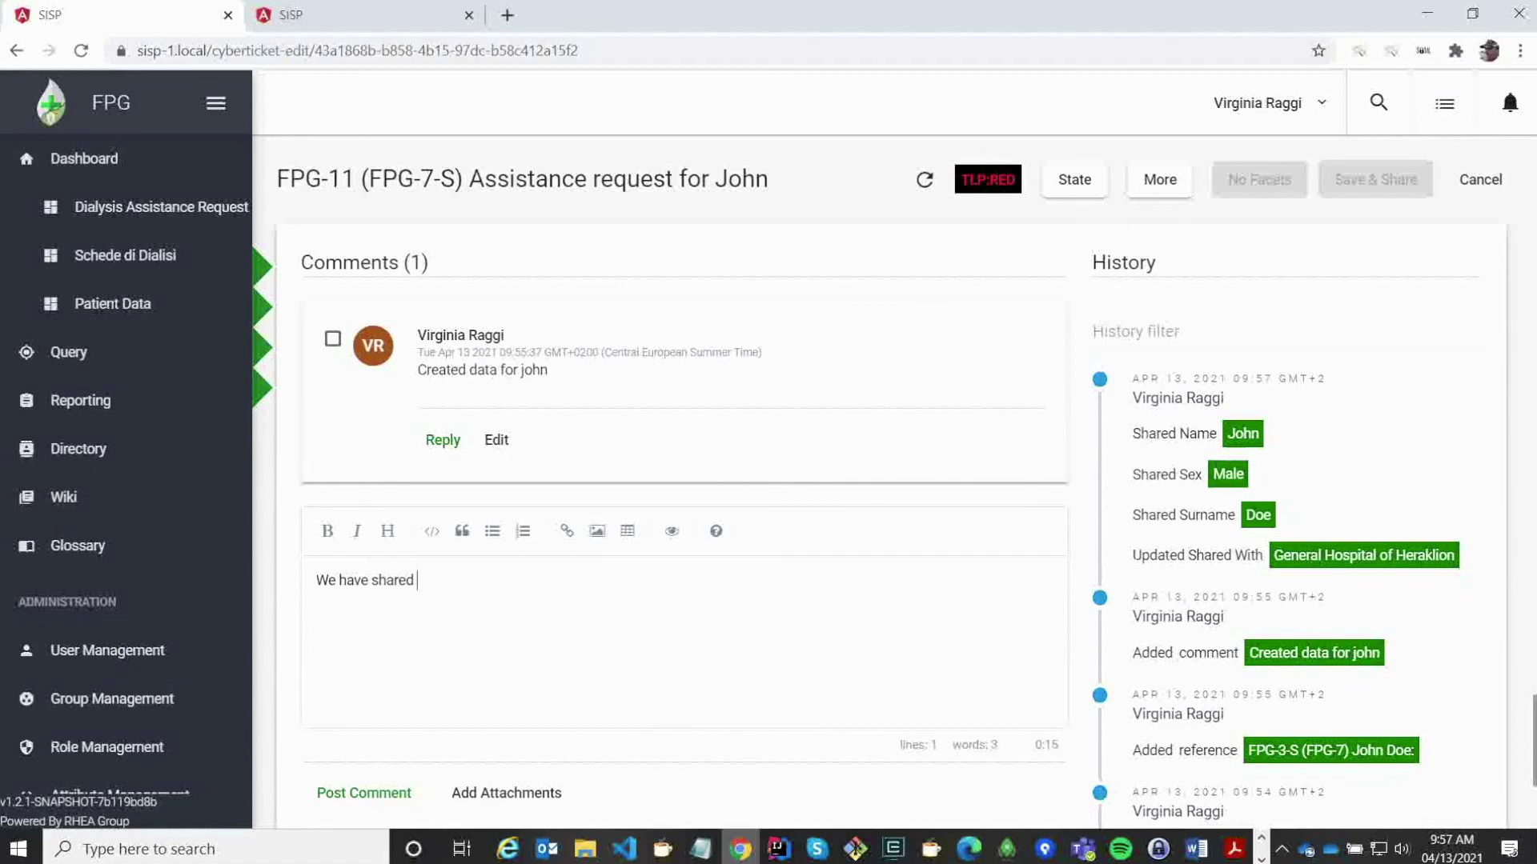
pyautogui.write('info about an upcom')
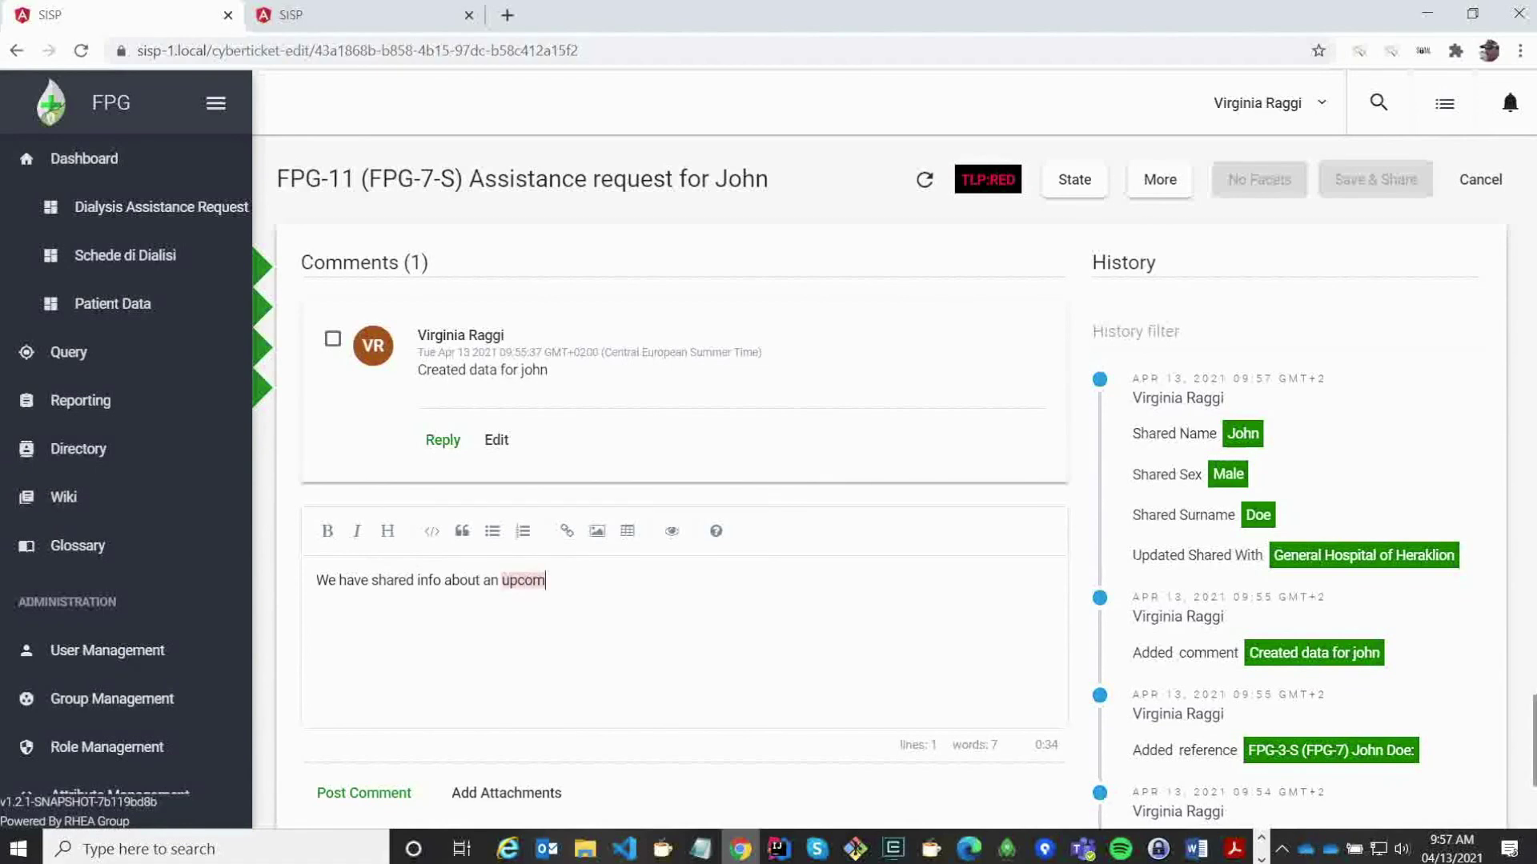
pyautogui.write('ing vacatio')
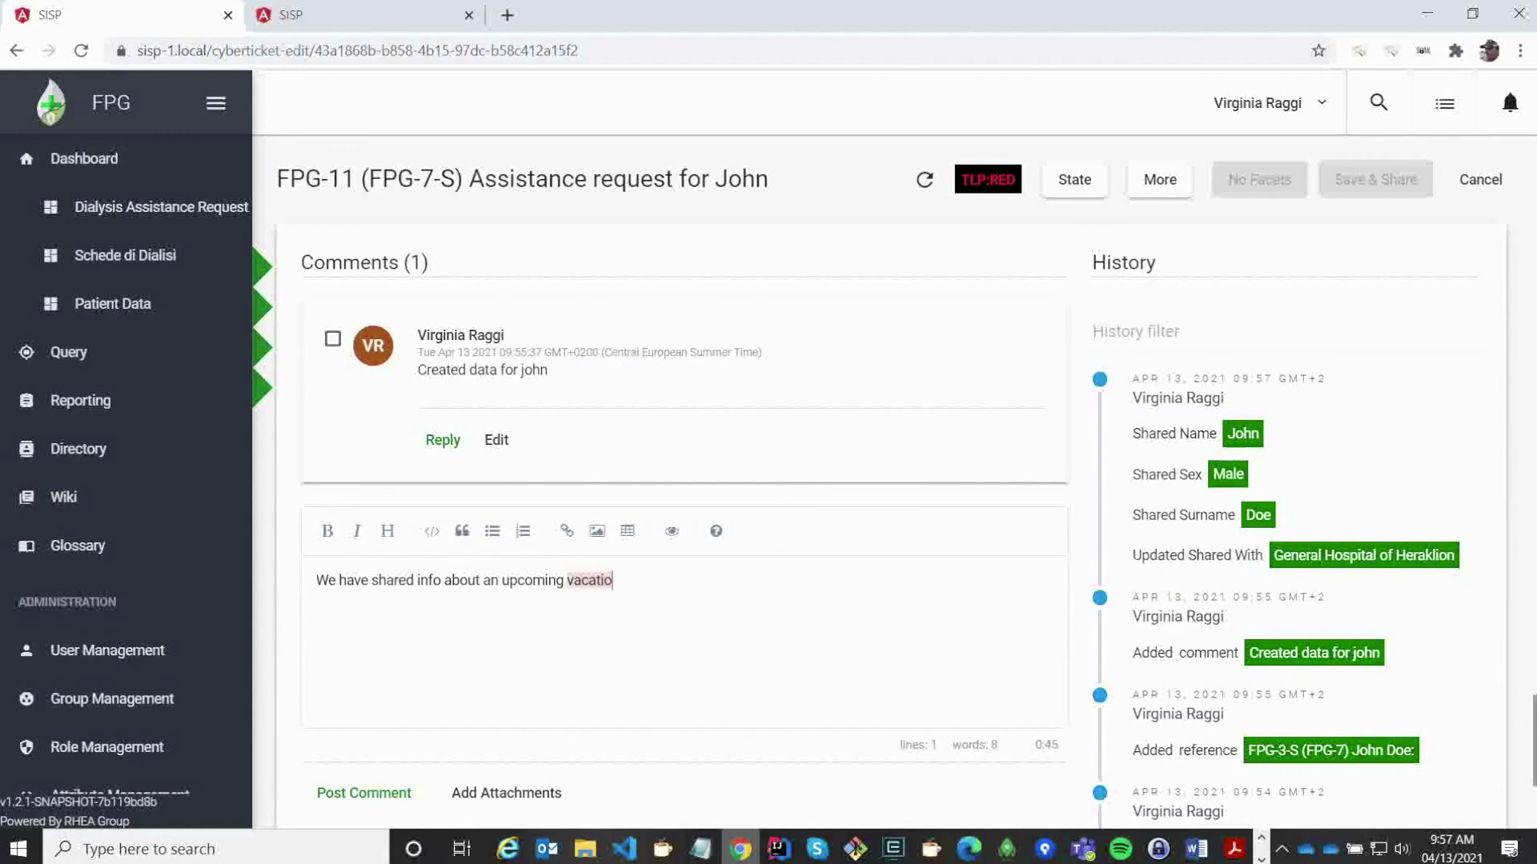
pyautogui.write('n of John')
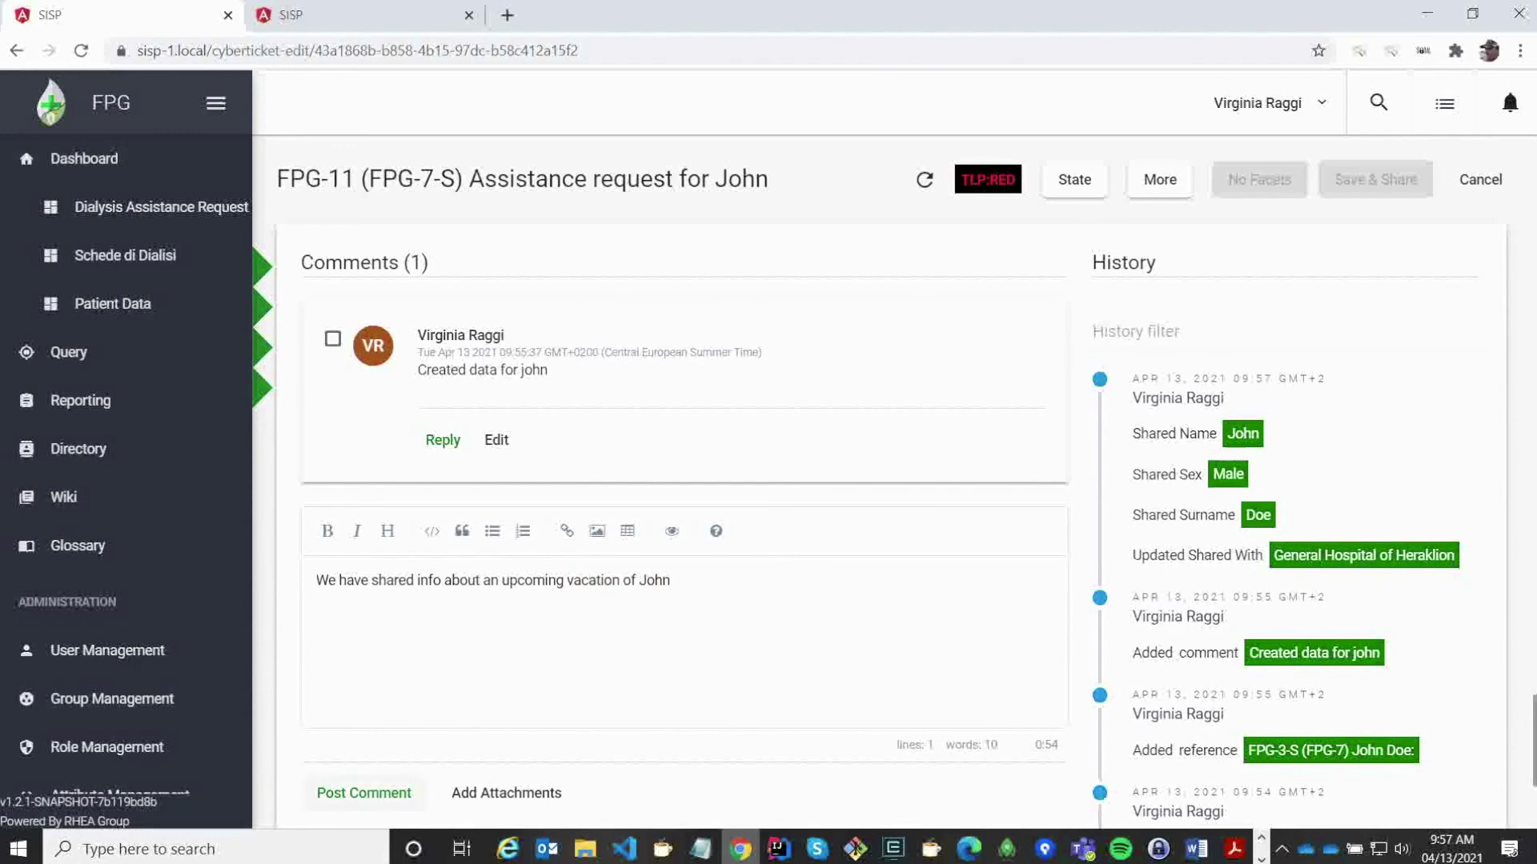
pyautogui.click(364, 792)
pyautogui.click(332, 542)
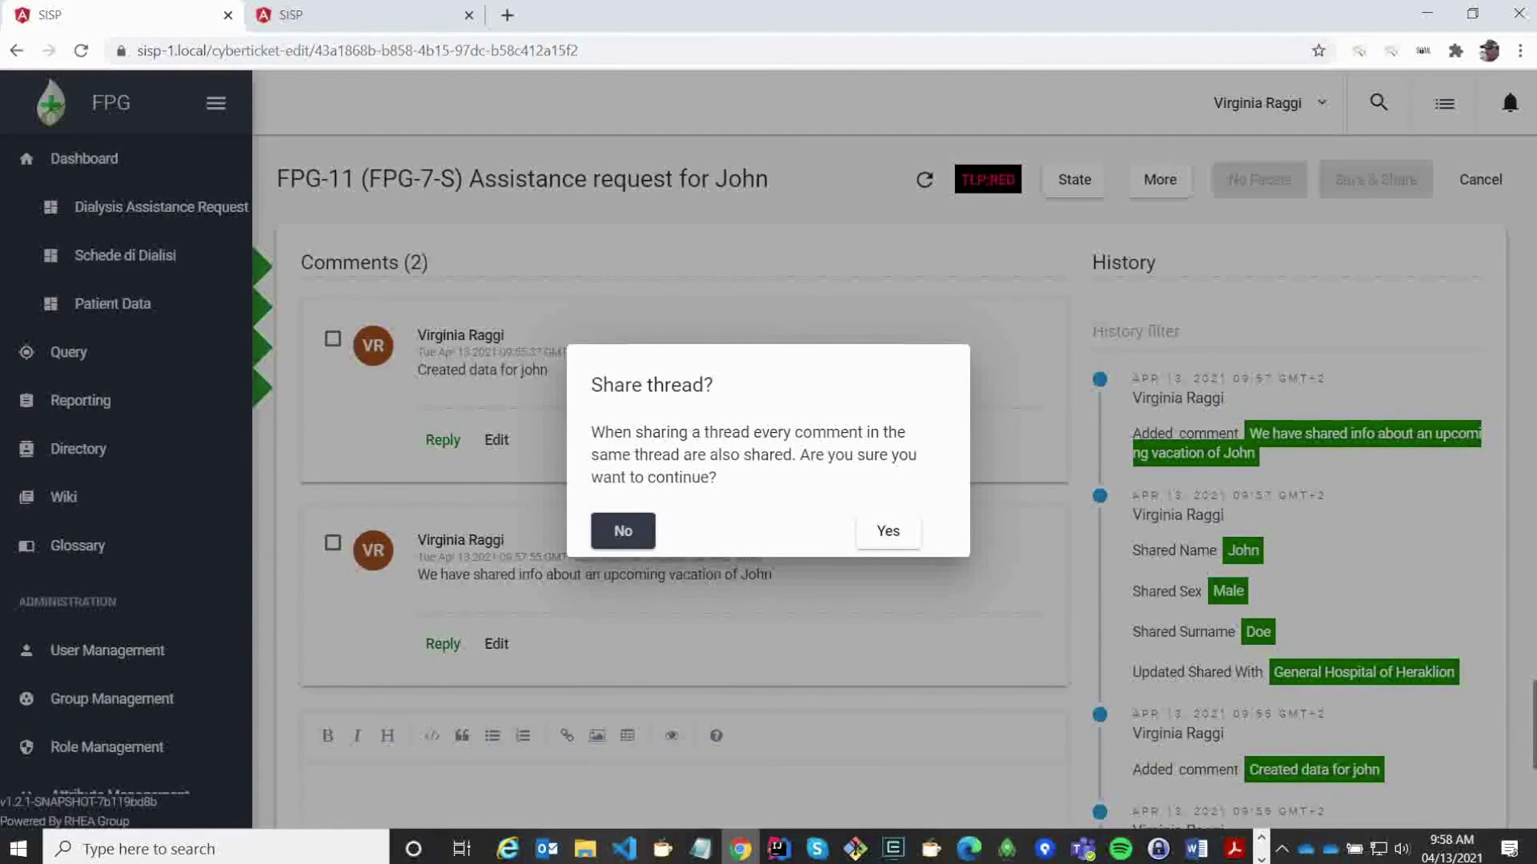
pyautogui.press('Return')
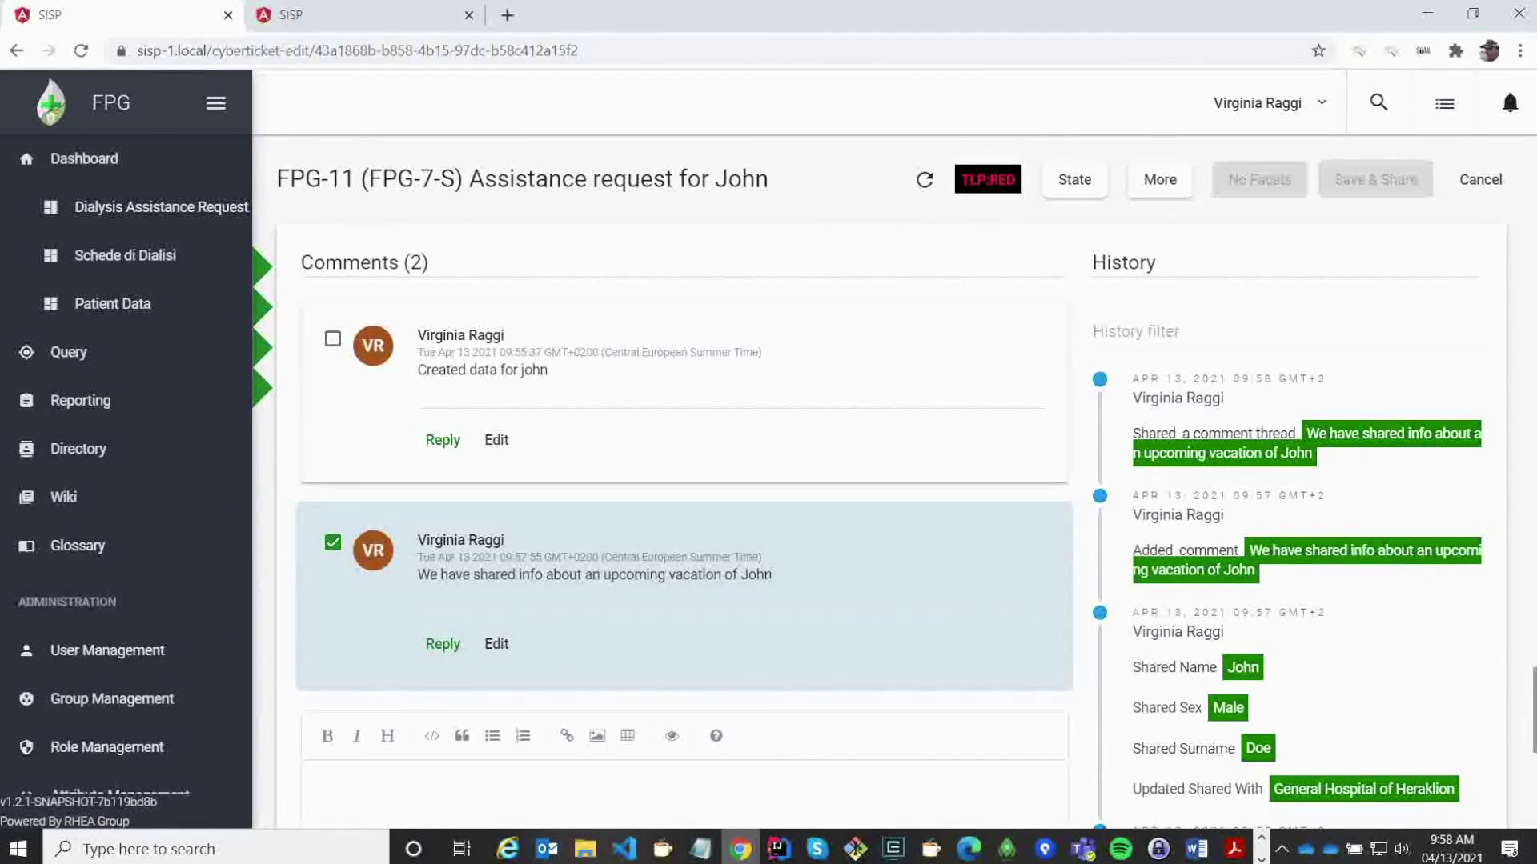
# Step: Switch to the second SISP site and log in to the GHH domain as ghhDoctor with the account password
pyautogui.click(361, 15)
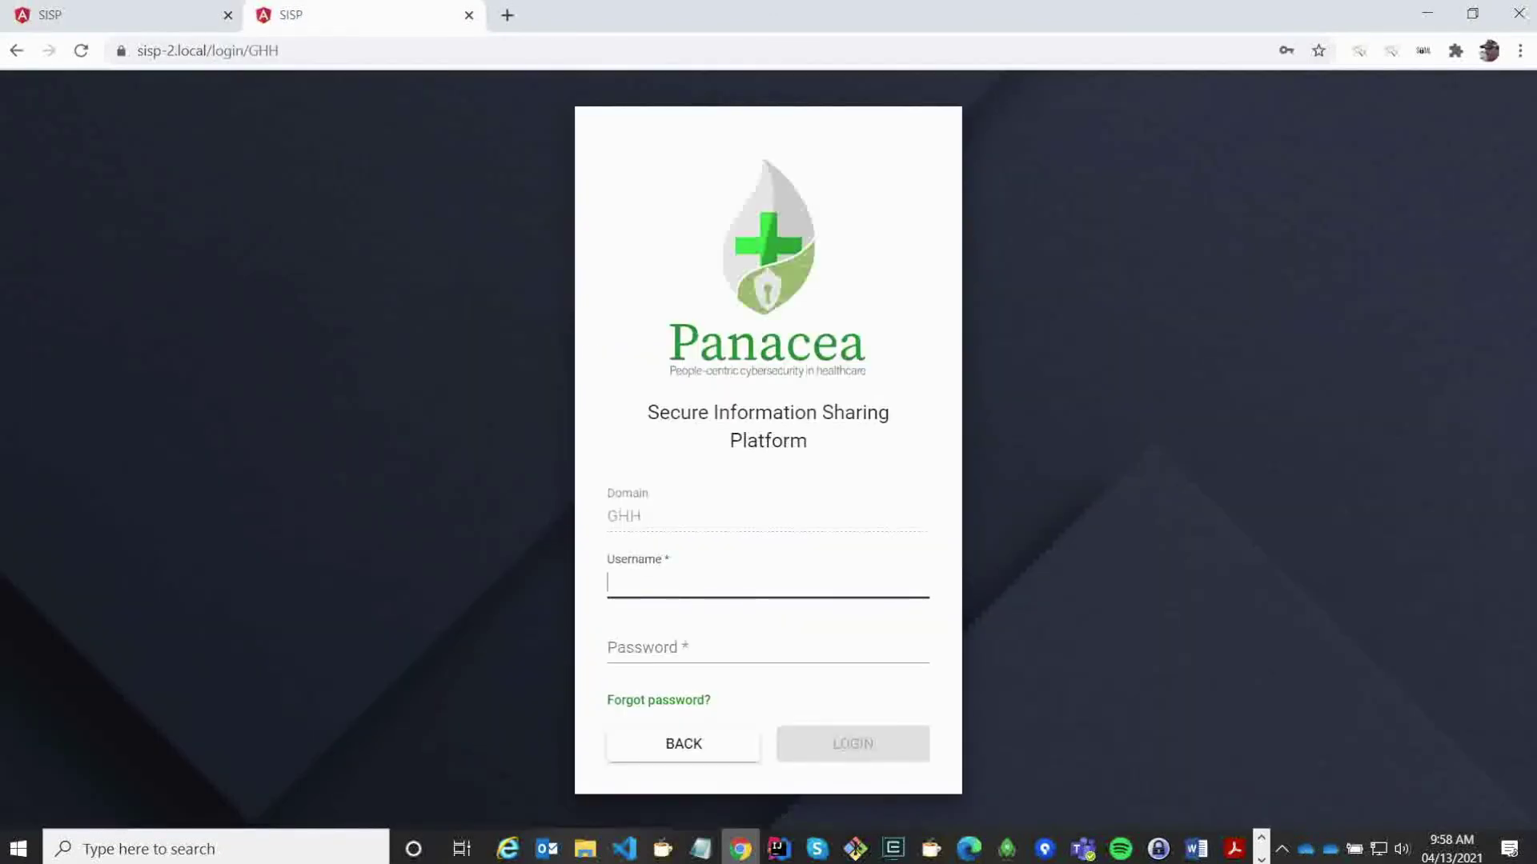
pyautogui.write('ghhDoctor')
pyautogui.press('Tab')
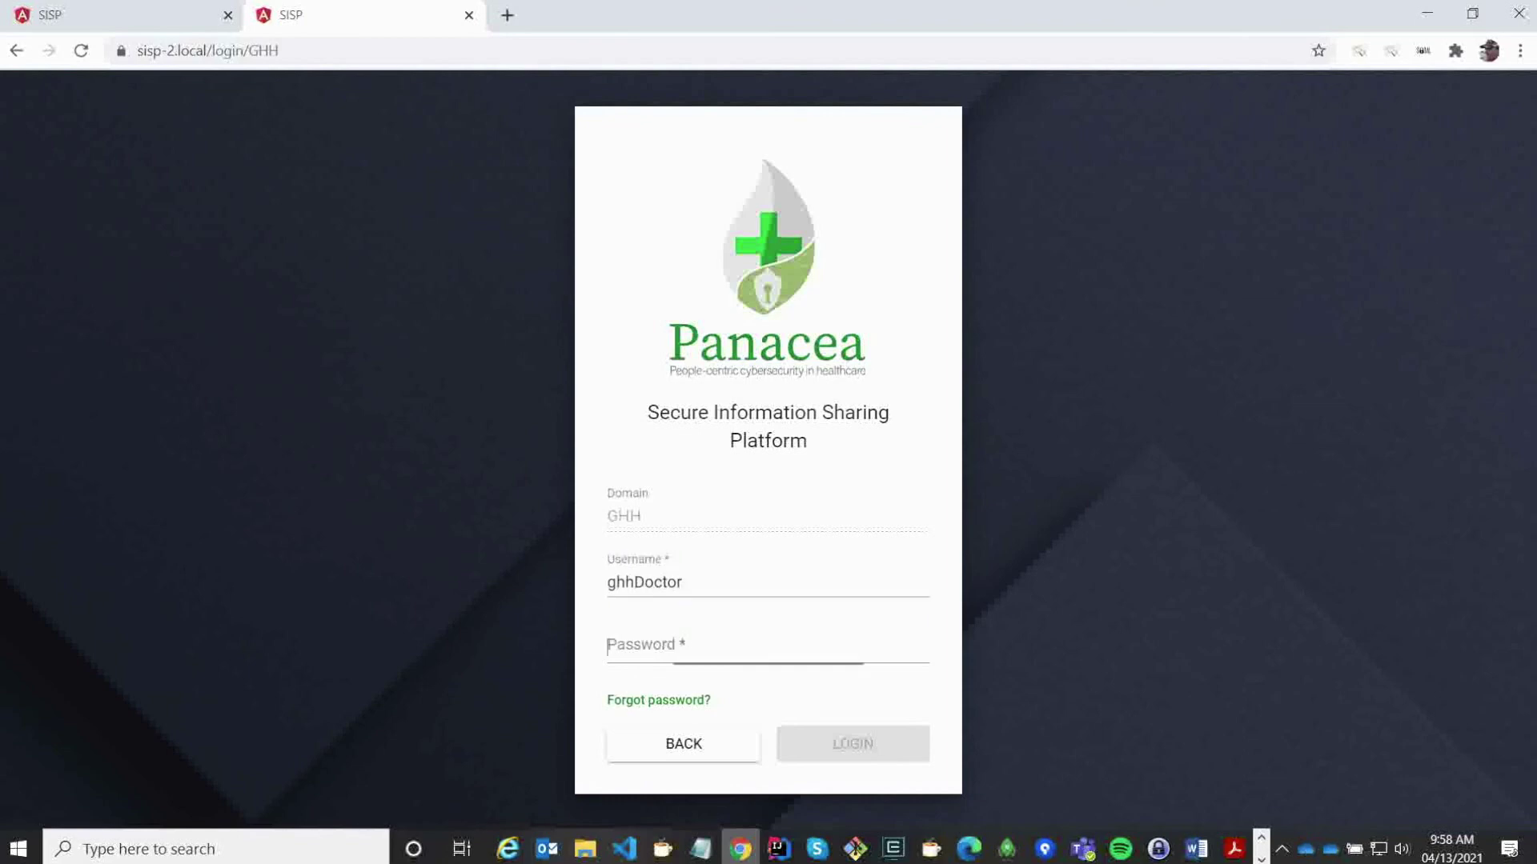
pyautogui.write('***')
pyautogui.press('Return')
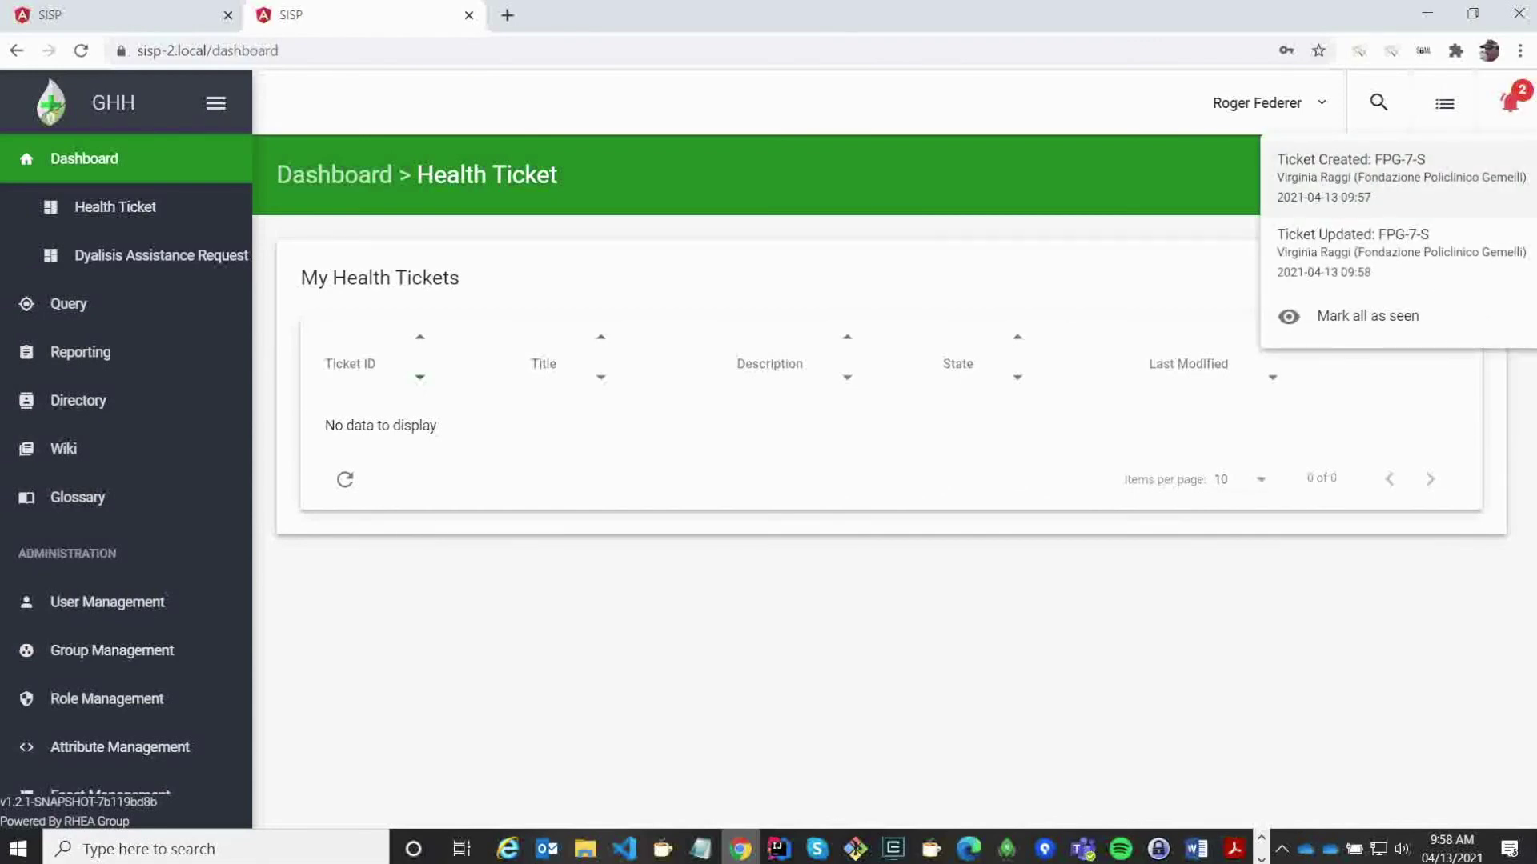
# Step: Open the newly shared FPG-7-S ticket from its creation notification, assign the Doctors group and save it, confirming the patient's signed consent
pyautogui.click(1416, 180)
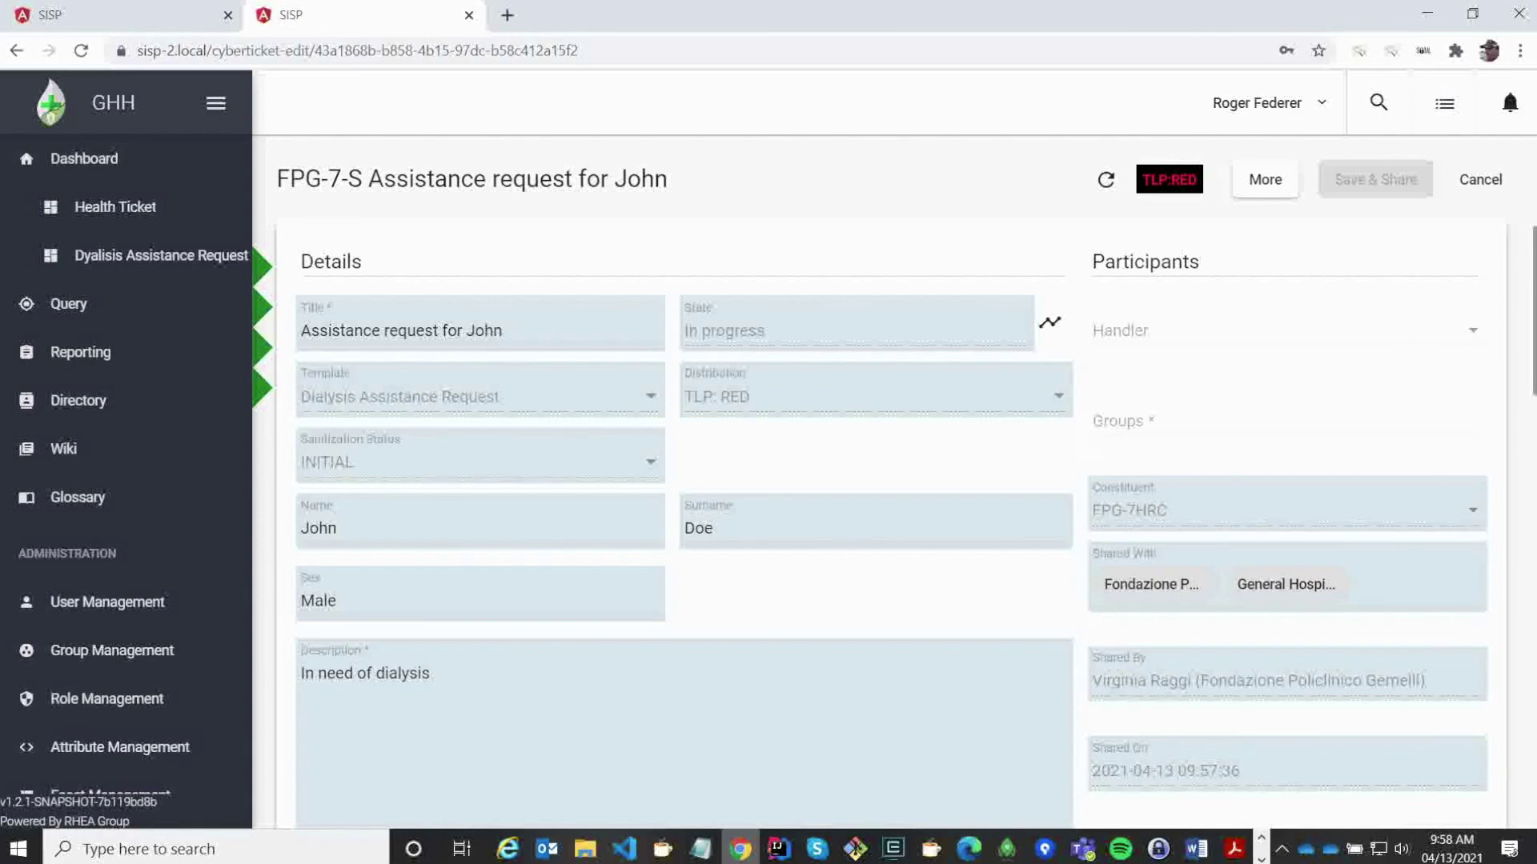
pyautogui.click(1120, 421)
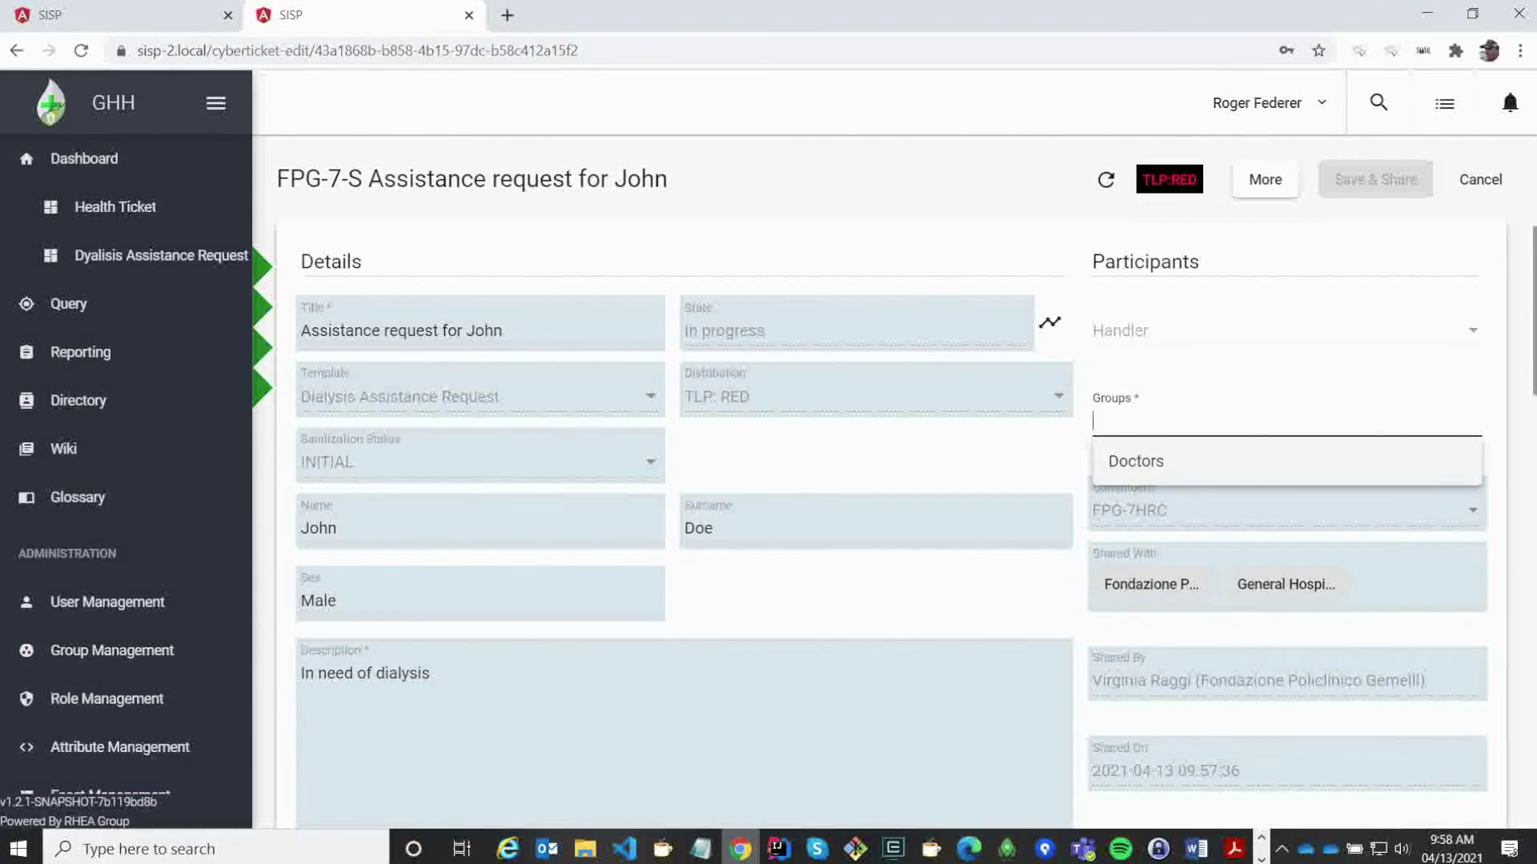
pyautogui.click(1136, 461)
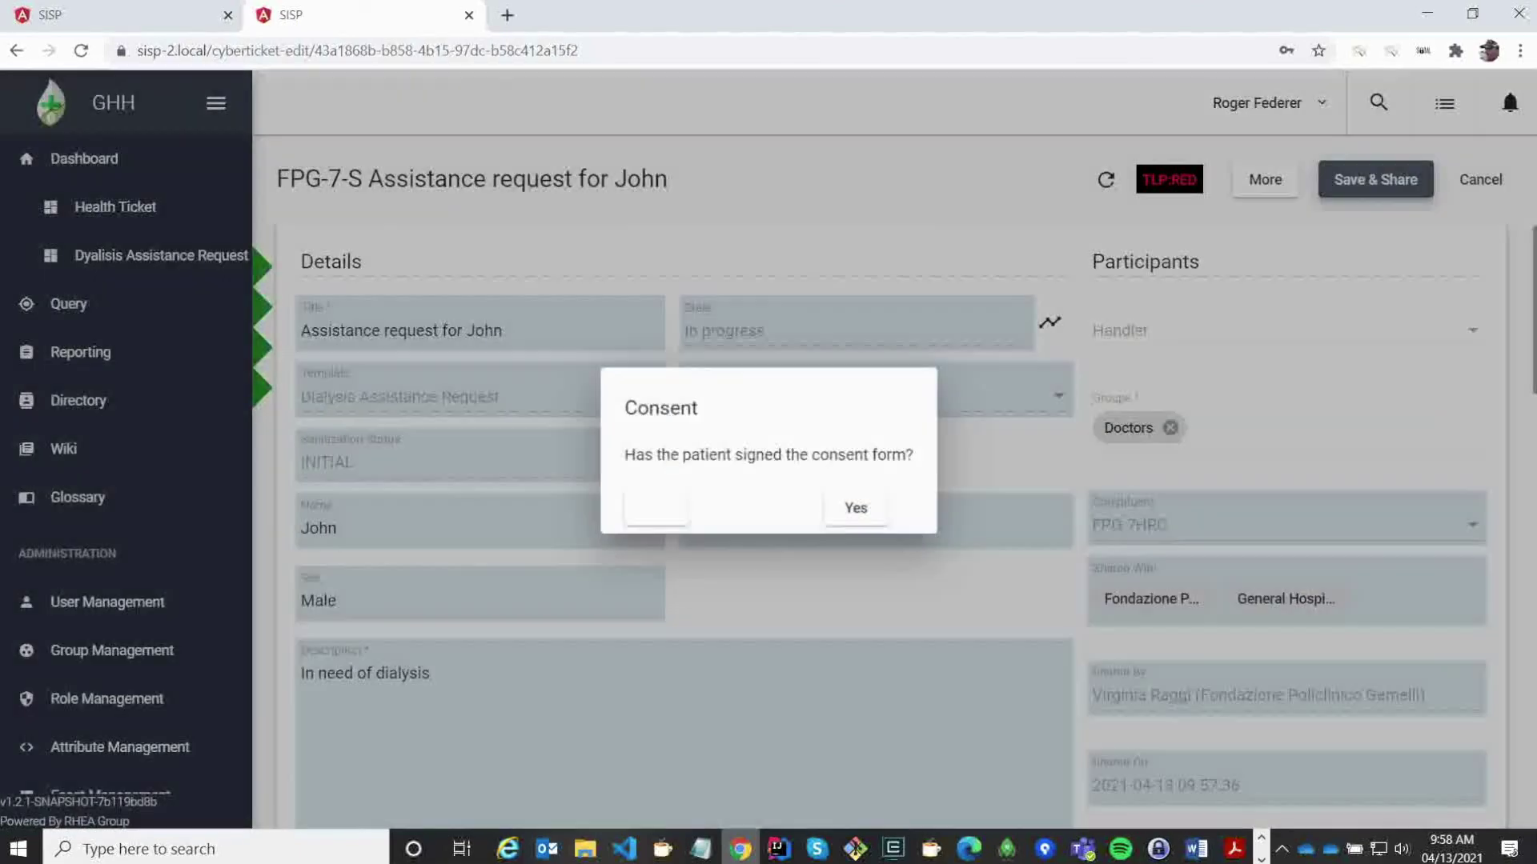
pyautogui.click(851, 504)
pyautogui.scroll(-10, 881, 520)
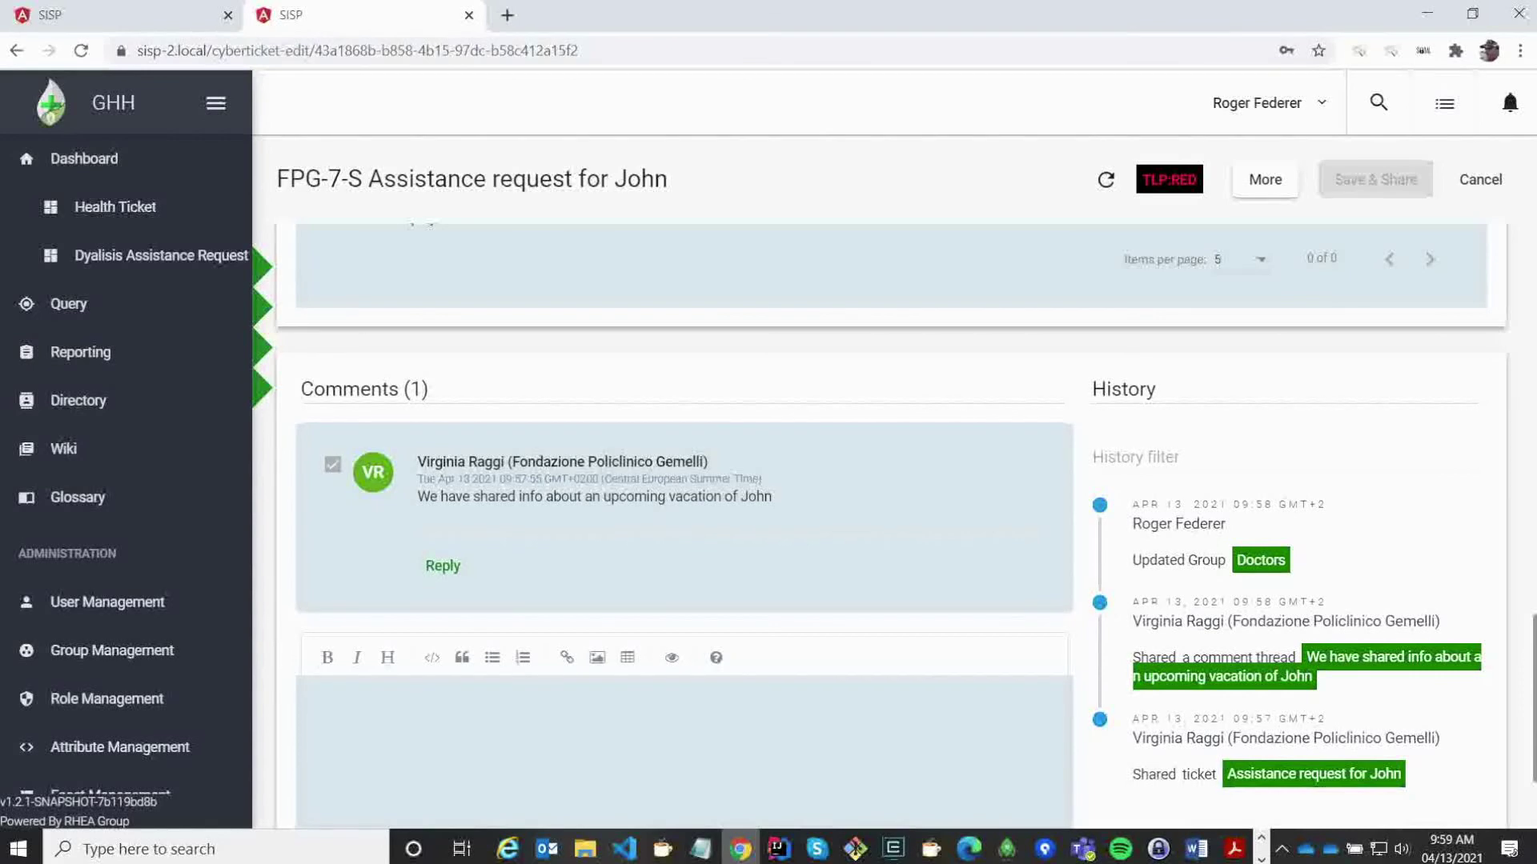
# Step: Try cloning the ticket to the Magnetic Resonance Imaging template and check the destination attribute options for Name
pyautogui.click(1264, 179)
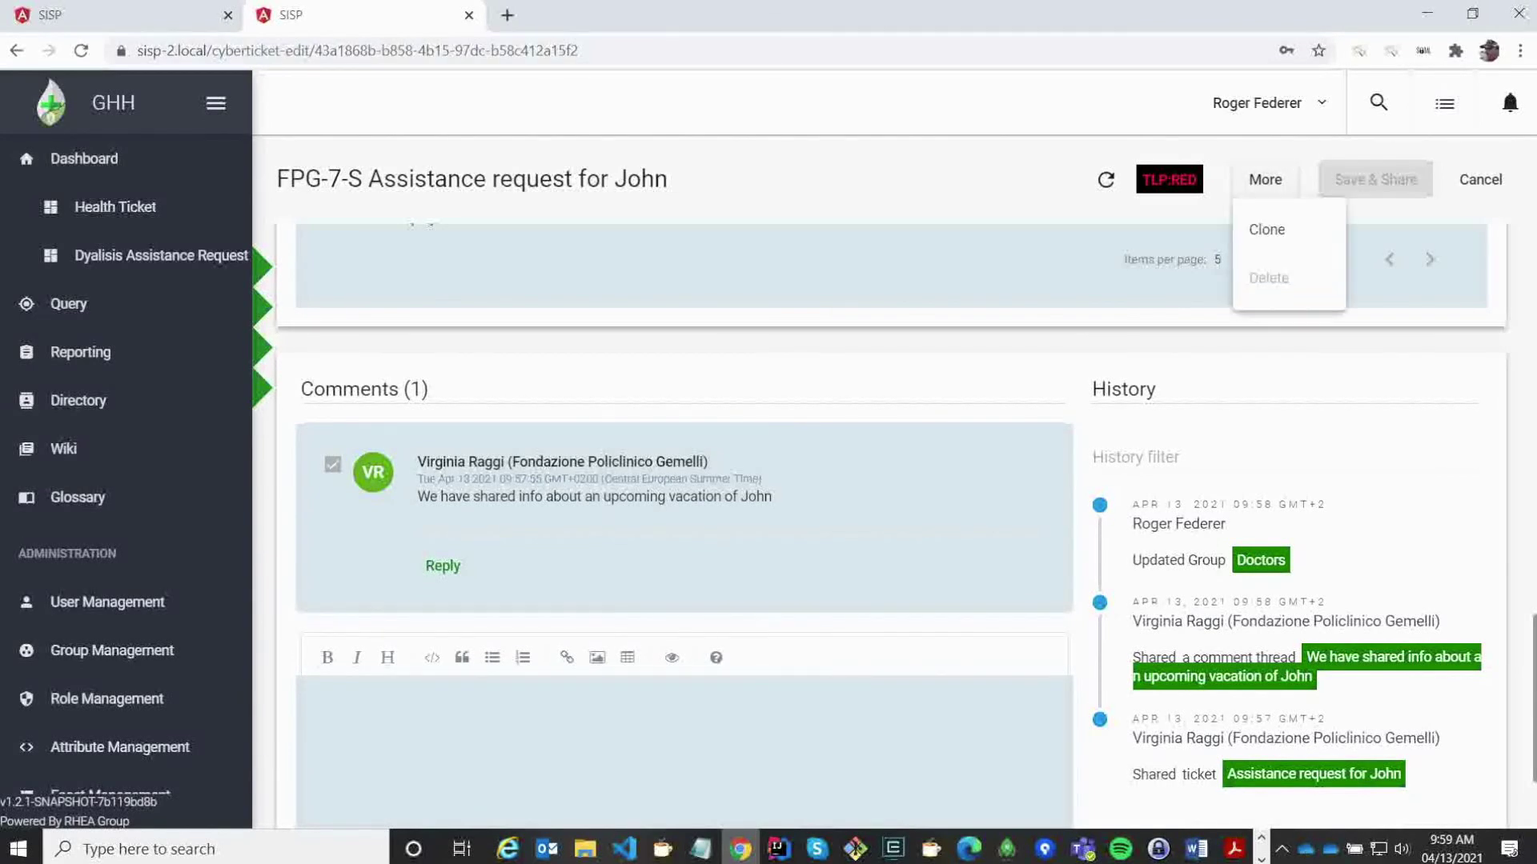
pyautogui.click(1262, 227)
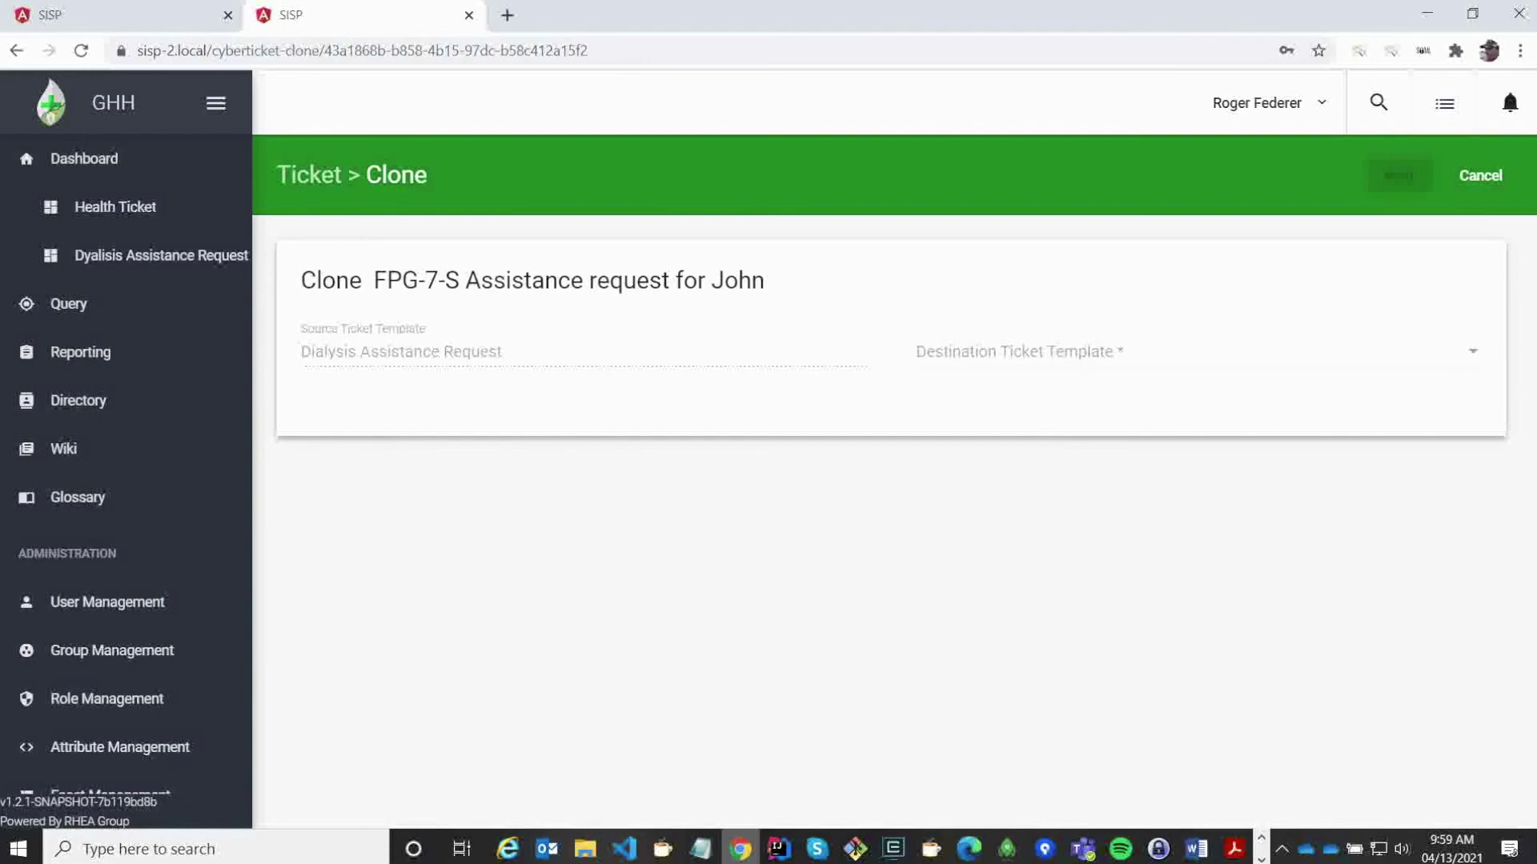
pyautogui.click(1192, 352)
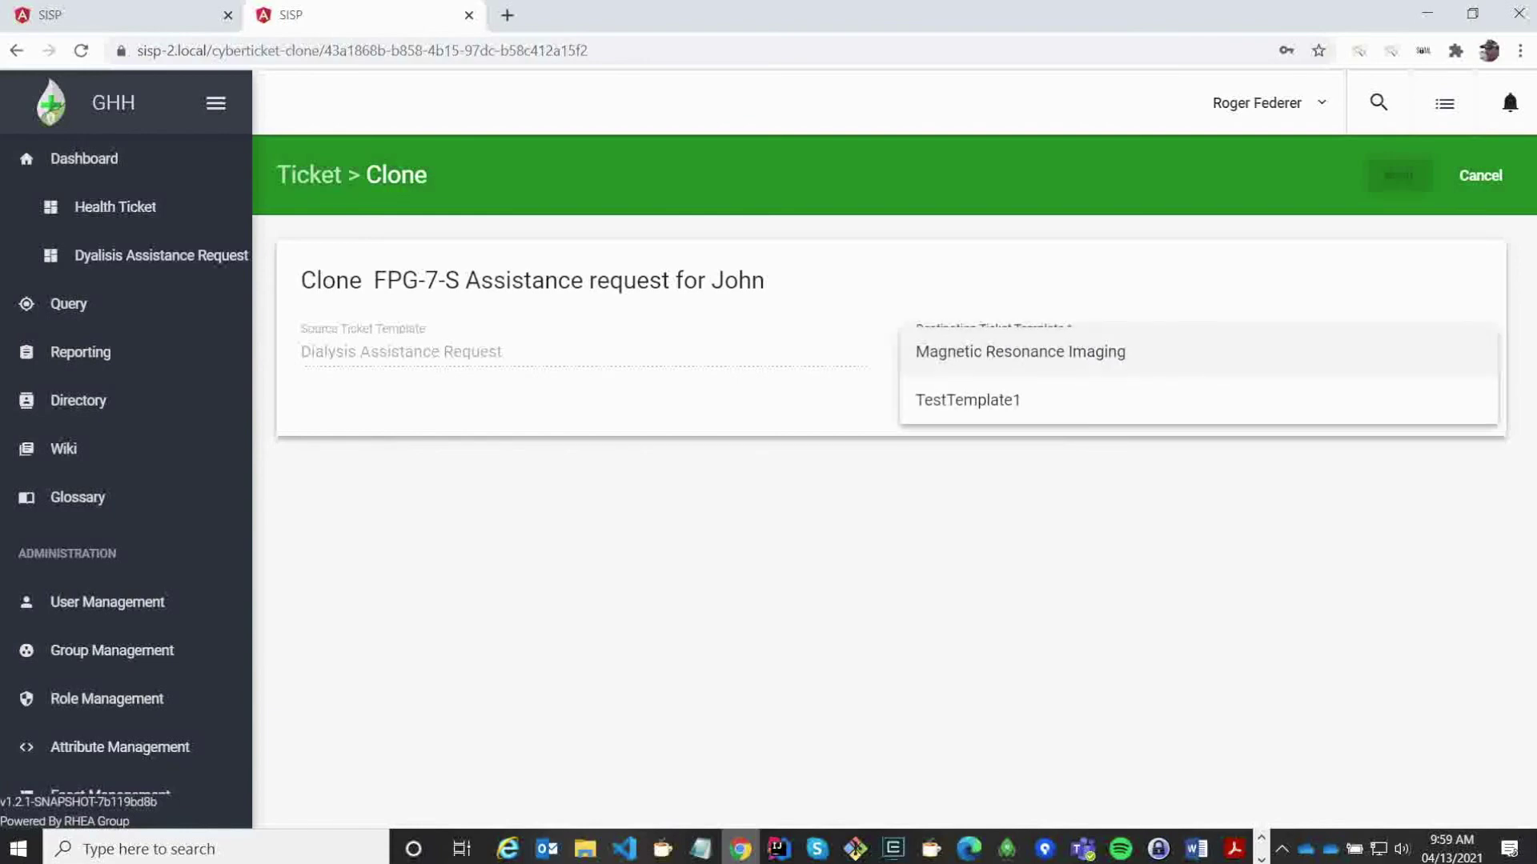
pyautogui.click(1040, 352)
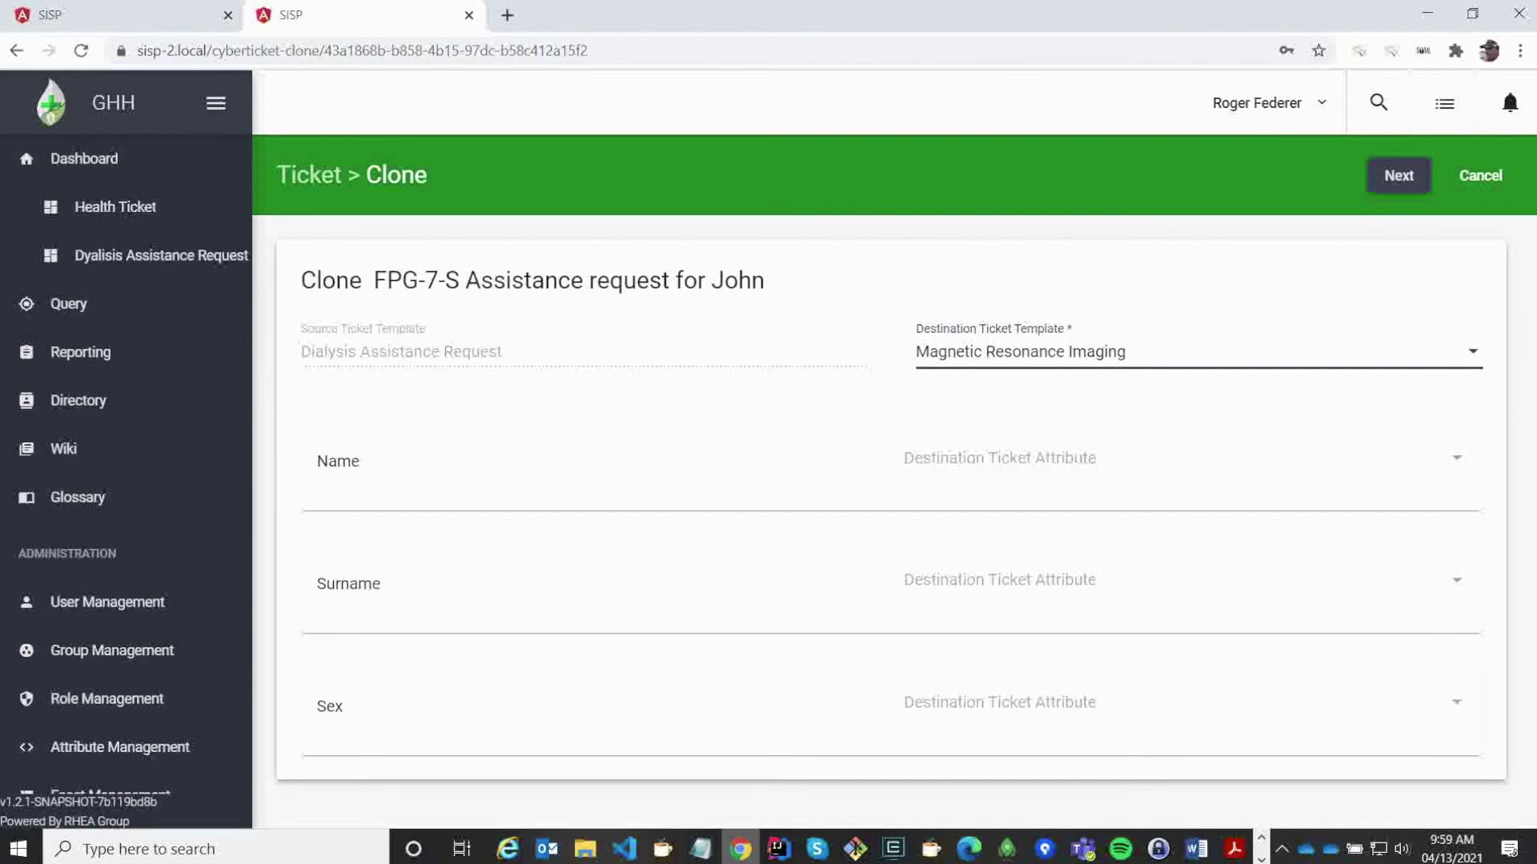
pyautogui.click(1177, 458)
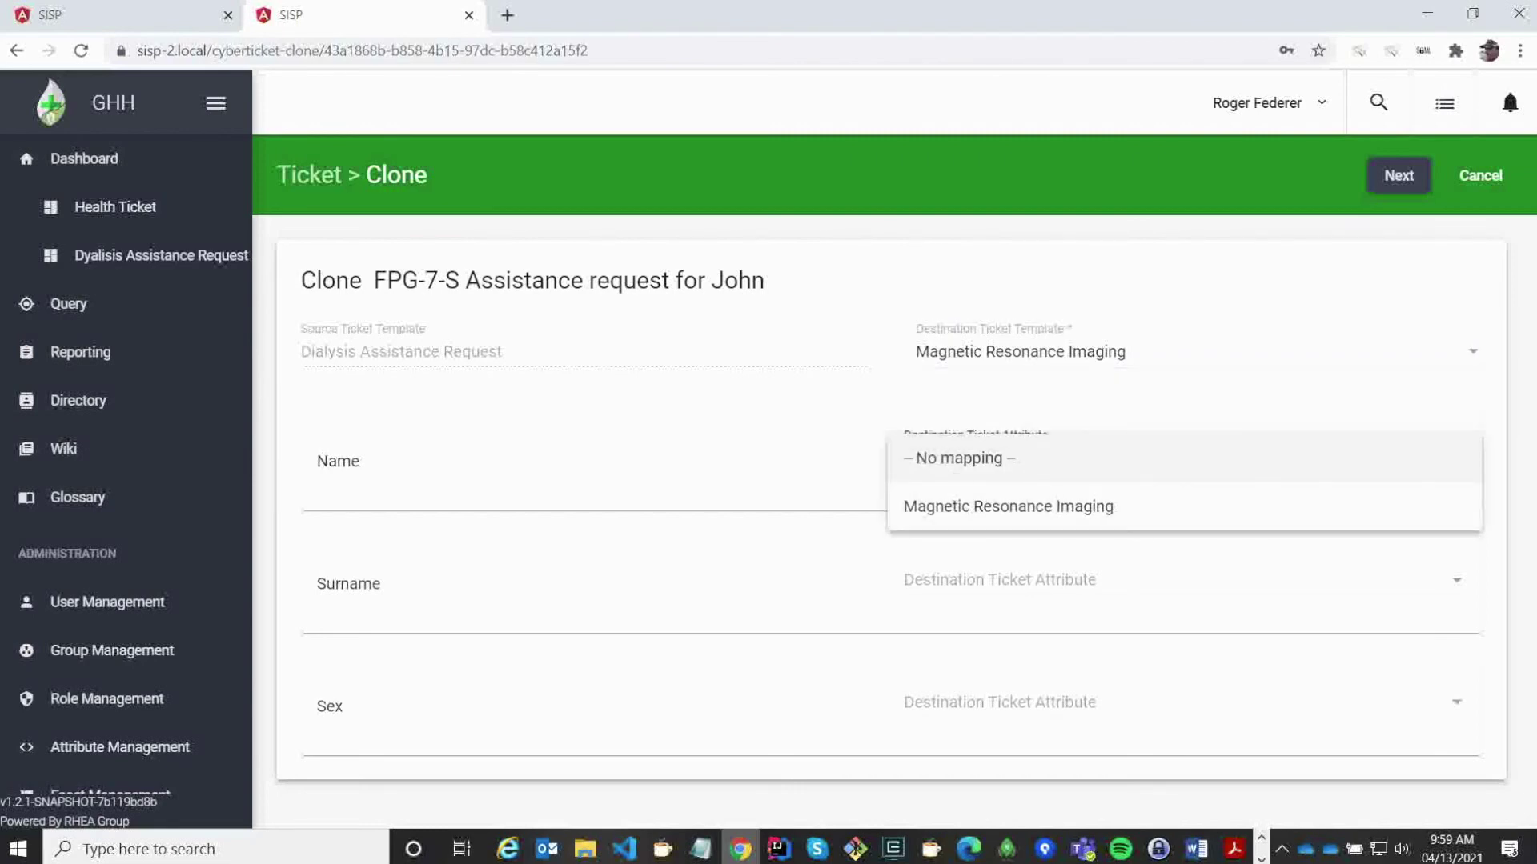
pyautogui.press('Escape')
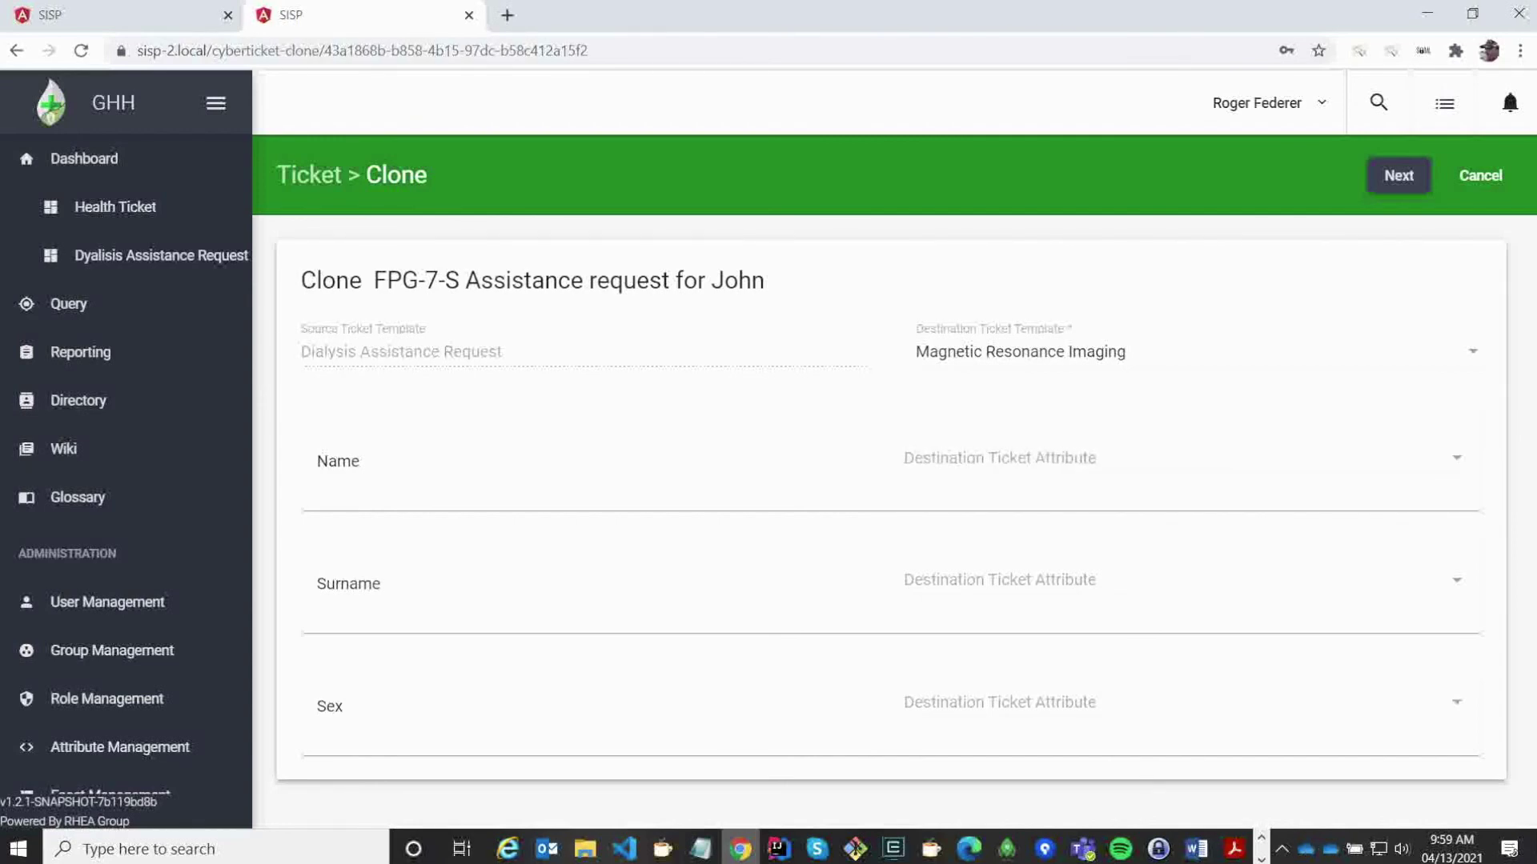
# Step: Log out of the GHH account, leaving the ticket clone without saving it
pyautogui.click(1256, 103)
pyautogui.click(1263, 312)
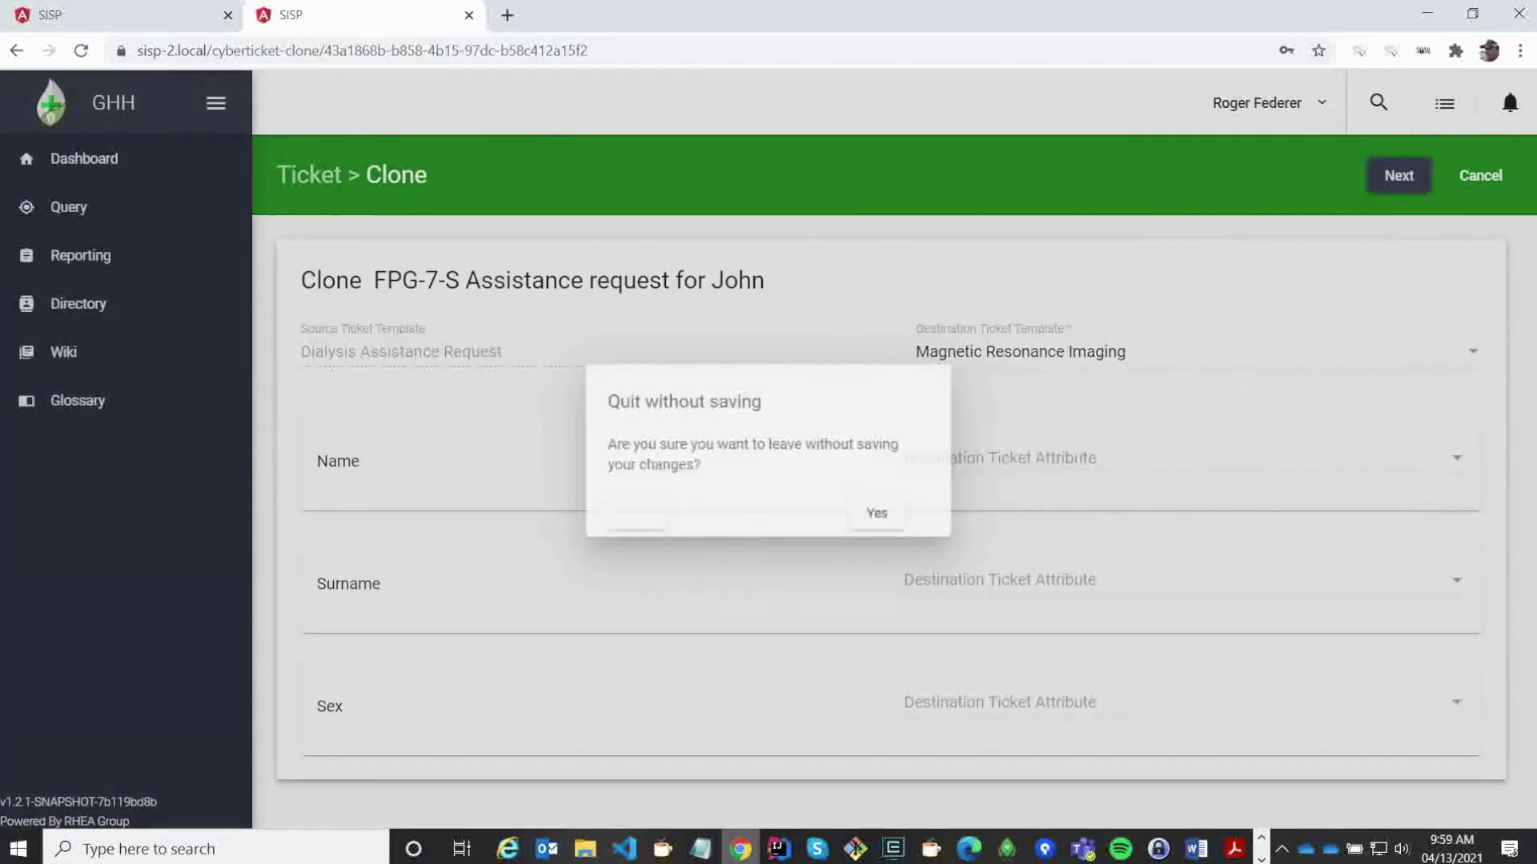
pyautogui.click(888, 520)
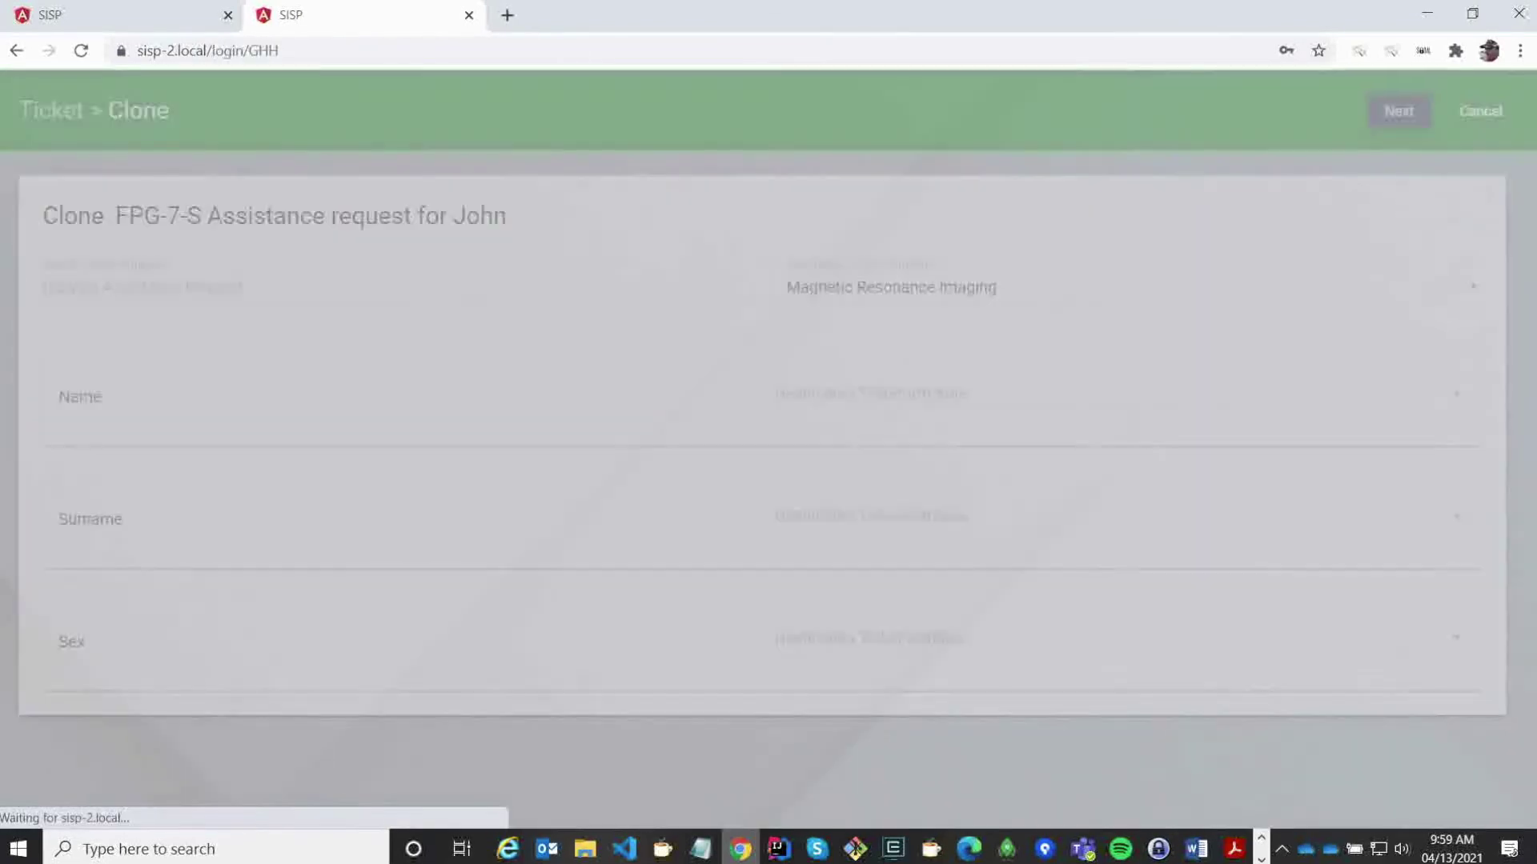